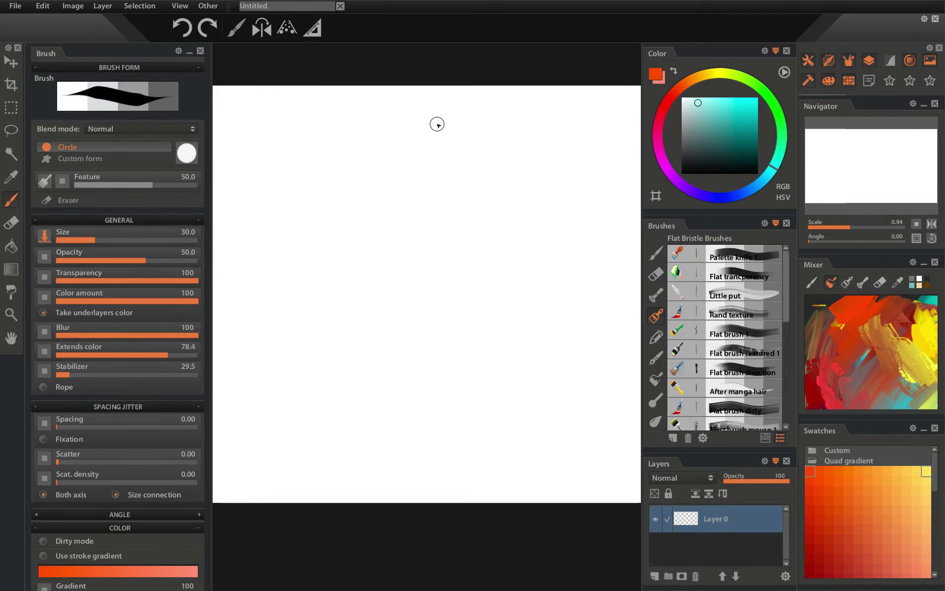
Step: Reset all interface settings with Other > Reset to default > Reset All
{"action": "left_click", "coordinate": [208, 7]}
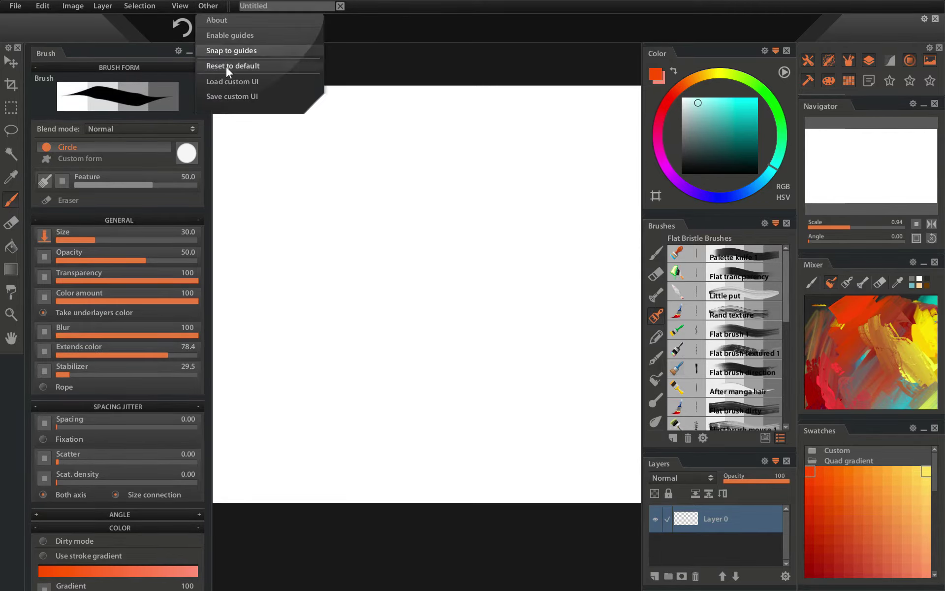
{"action": "mouse_move", "coordinate": [226, 67]}
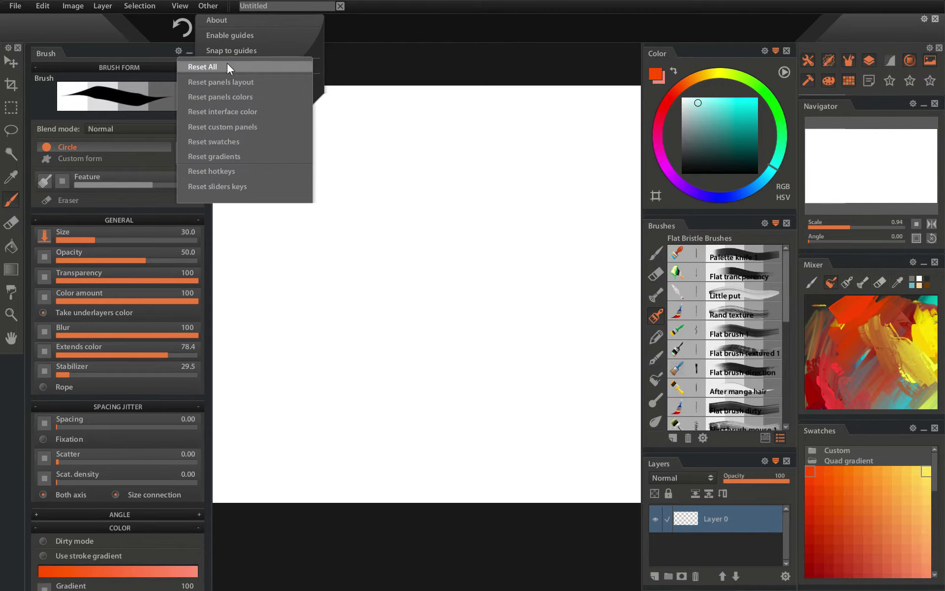
{"action": "left_click", "coordinate": [223, 64]}
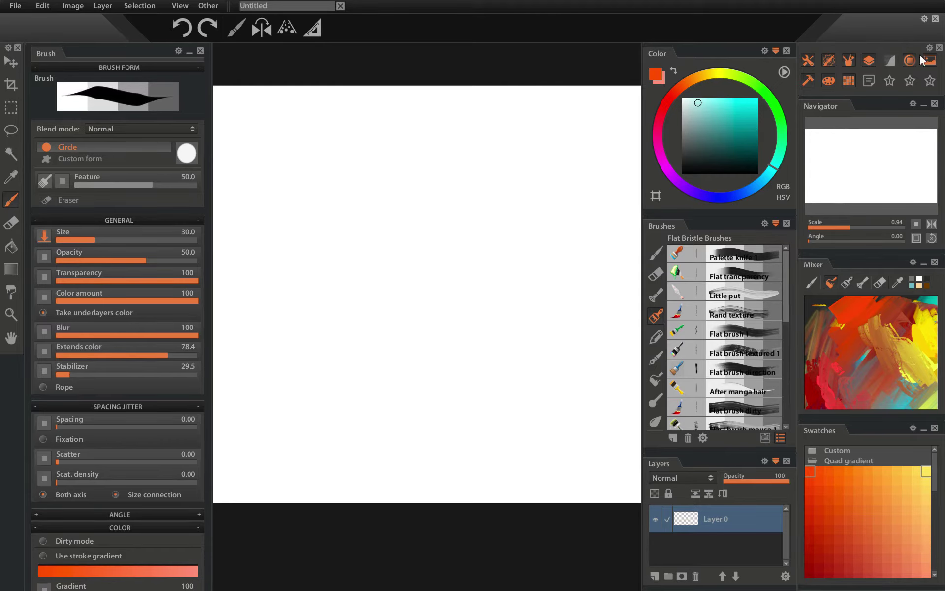
Step: Close the quick-tools, Navigator, Mixer and Swatches panels, keeping Color, Brushes and Layers
{"action": "left_click", "coordinate": [939, 49]}
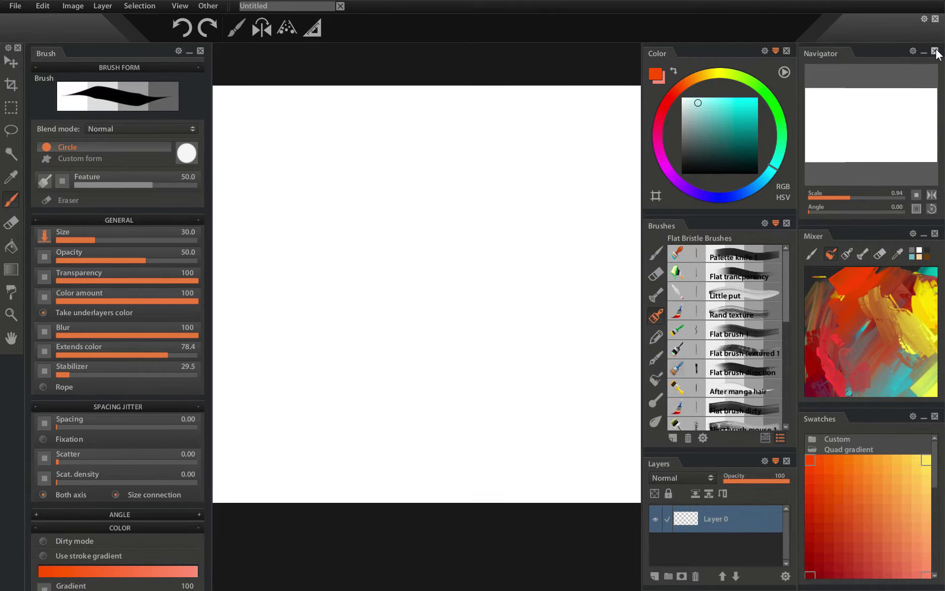
{"action": "left_click", "coordinate": [936, 51]}
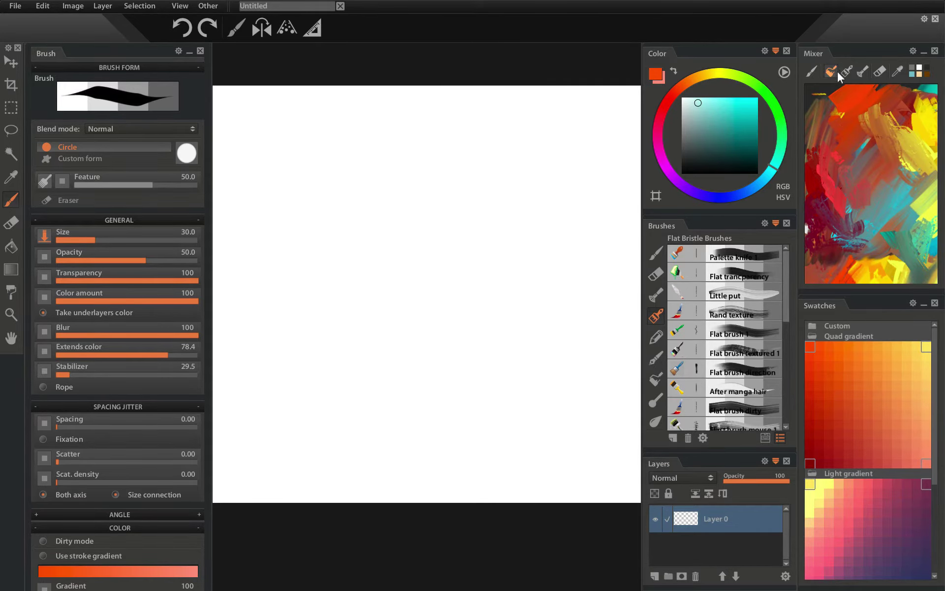
{"action": "left_click", "coordinate": [935, 51]}
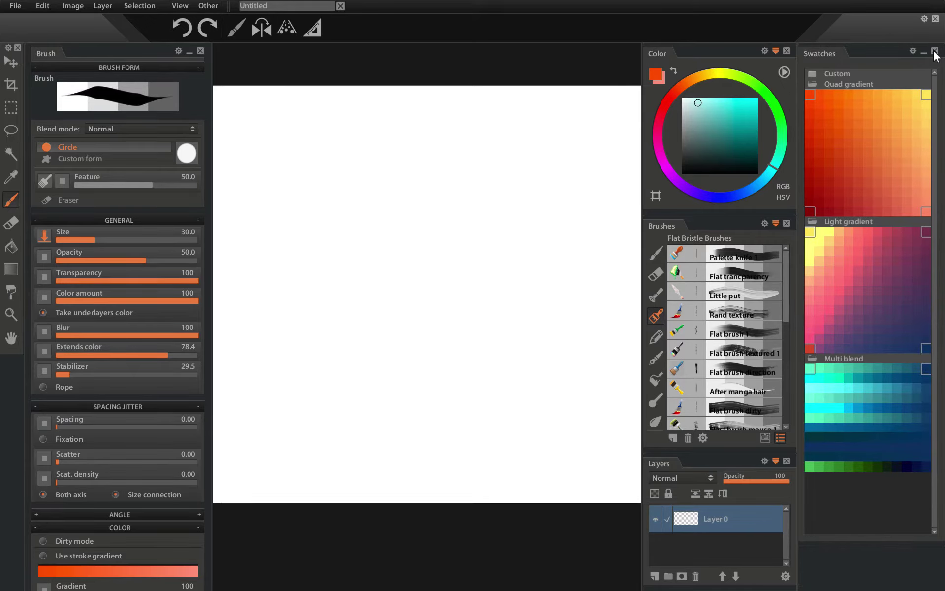
{"action": "left_click", "coordinate": [861, 84]}
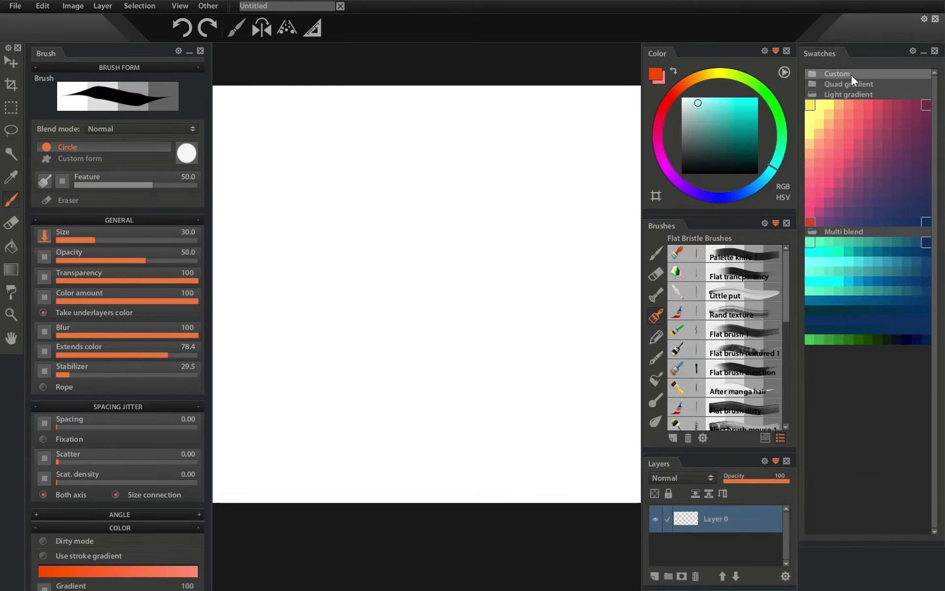
{"action": "left_click", "coordinate": [852, 74]}
{"action": "left_click", "coordinate": [848, 162]}
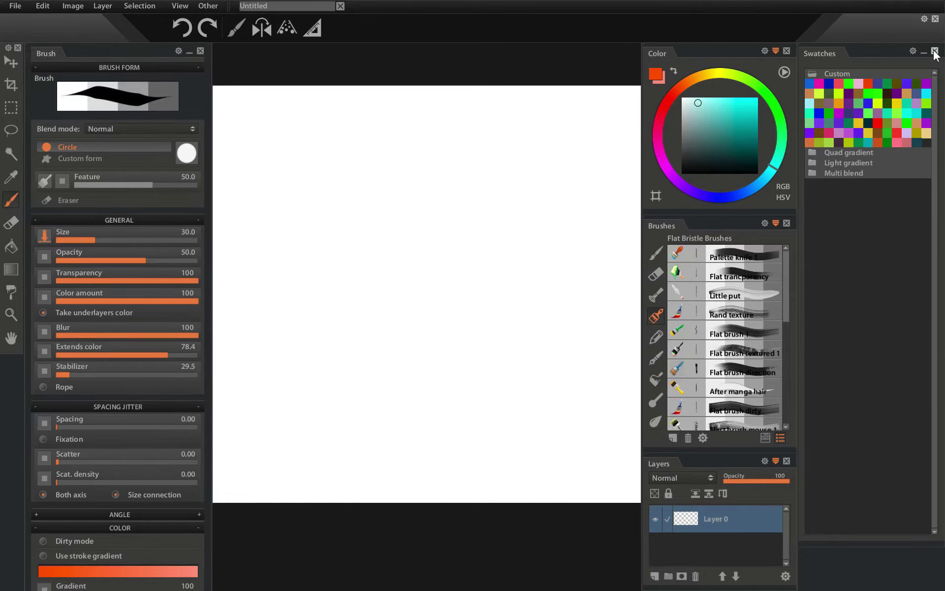
{"action": "left_click", "coordinate": [935, 52]}
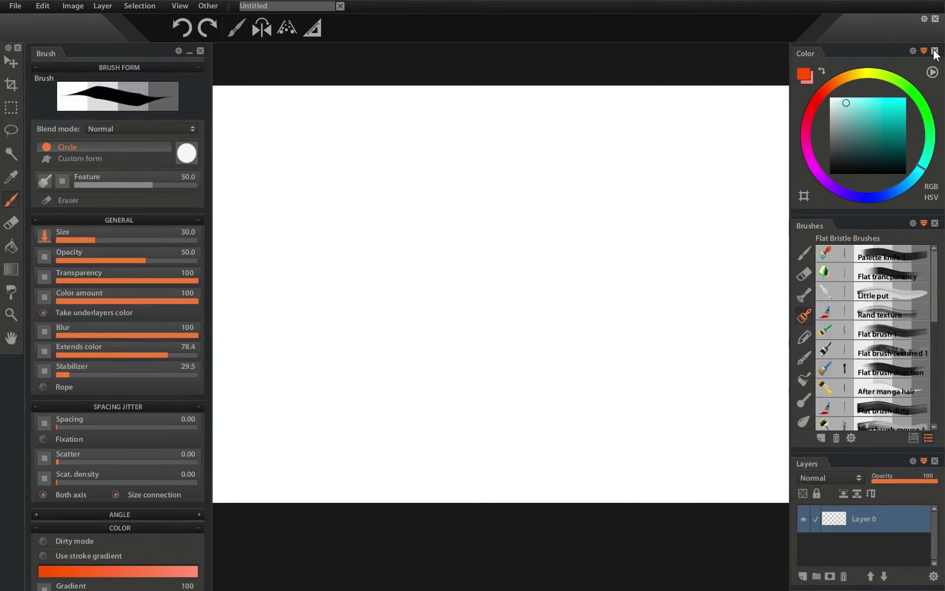
Step: Collapse the Brush, Color, Brushes and Layers panels to their titles
{"action": "left_click", "coordinate": [189, 51]}
{"action": "left_click", "coordinate": [923, 50]}
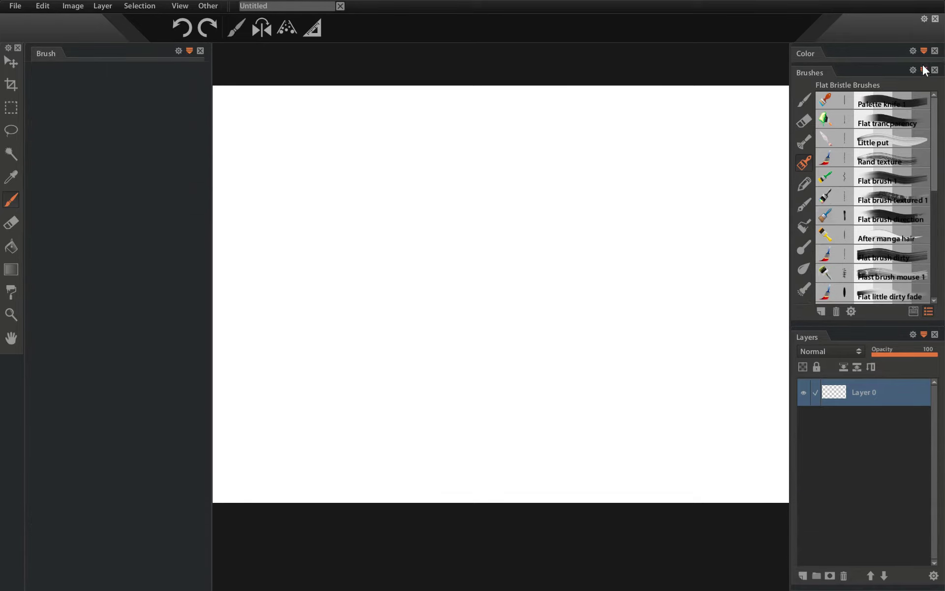
{"action": "left_click", "coordinate": [923, 70]}
{"action": "left_click", "coordinate": [924, 88]}
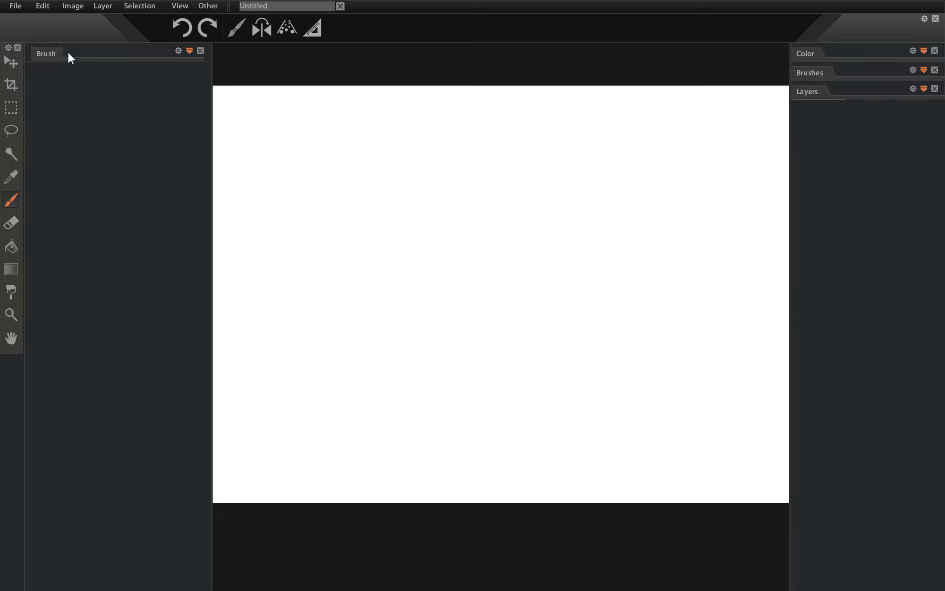
Step: Float the toolbox as a single column and dock the Brush panel with the others
{"action": "mouse_move", "coordinate": [46, 53]}
{"action": "left_mouse_down"}
{"action": "mouse_move", "coordinate": [214, 96]}
{"action": "mouse_move", "coordinate": [181, 129]}
{"action": "mouse_move", "coordinate": [31, 126]}
{"action": "mouse_move", "coordinate": [35, 43]}
{"action": "mouse_move", "coordinate": [18, 43]}
{"action": "mouse_move", "coordinate": [21, 65]}
{"action": "mouse_move", "coordinate": [106, 78]}
{"action": "mouse_move", "coordinate": [69, 68]}
{"action": "mouse_move", "coordinate": [187, 76]}
{"action": "left_mouse_up"}
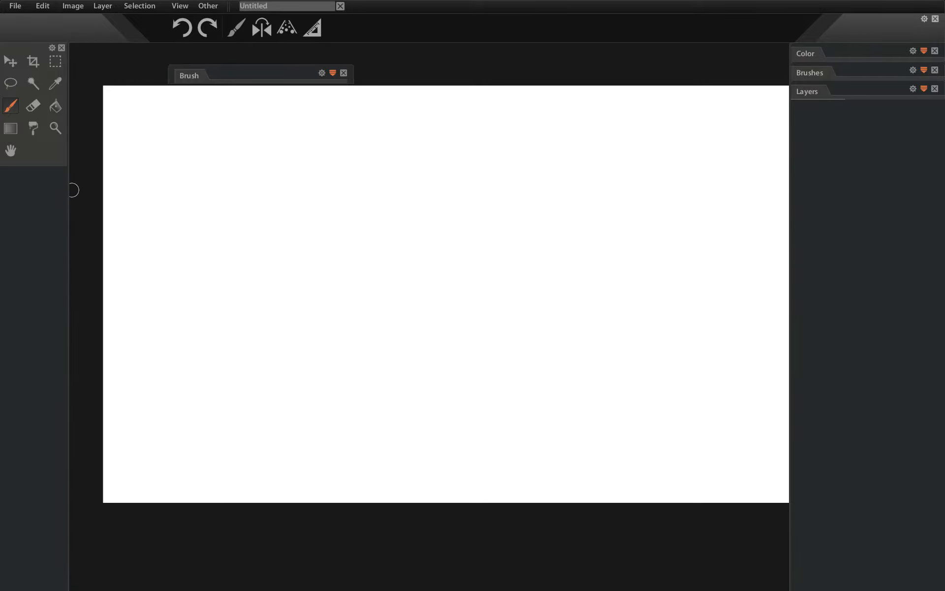
{"action": "mouse_move", "coordinate": [68, 189]}
{"action": "left_mouse_down"}
{"action": "mouse_move", "coordinate": [20, 192]}
{"action": "mouse_move", "coordinate": [340, 160]}
{"action": "mouse_move", "coordinate": [93, 144]}
{"action": "left_mouse_up"}
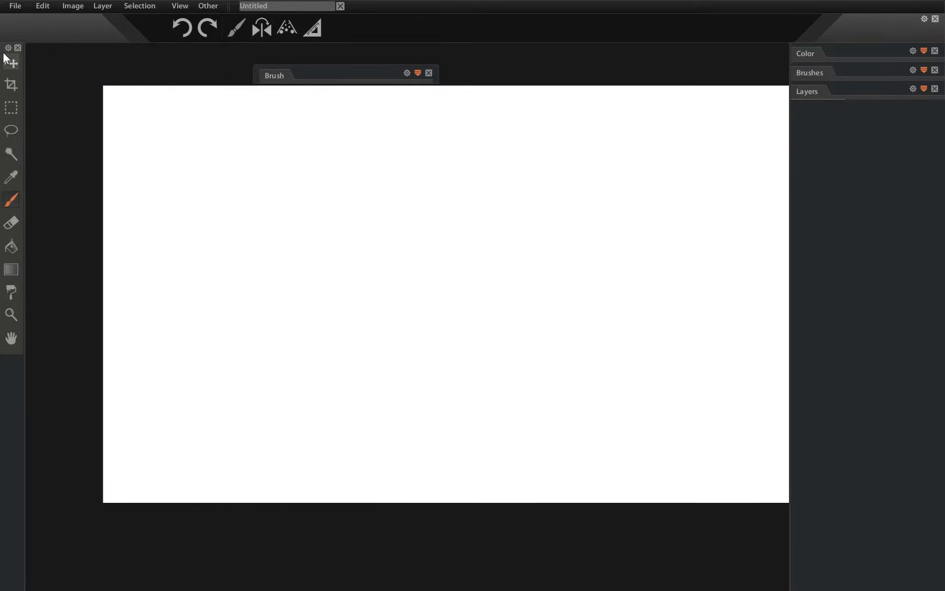
{"action": "mouse_move", "coordinate": [3, 52]}
{"action": "left_mouse_down"}
{"action": "mouse_move", "coordinate": [40, 73]}
{"action": "mouse_move", "coordinate": [7, 55]}
{"action": "left_mouse_up"}
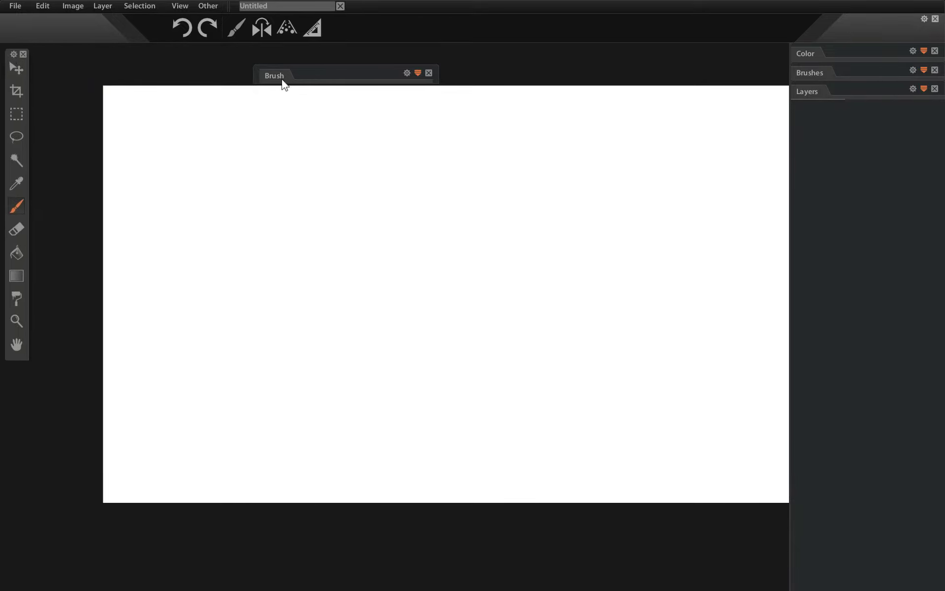
{"action": "left_click_drag", "start_coordinate": [271, 76], "coordinate": [802, 117]}
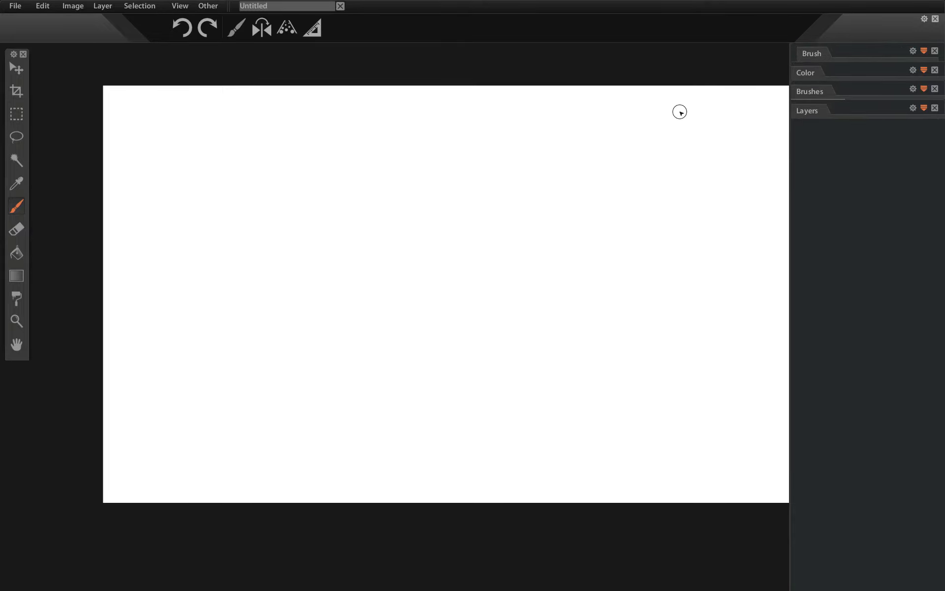
Step: Expand the Color panel and try the triangle picker, sampling white, cyan and purple
{"action": "left_click", "coordinate": [924, 51]}
{"action": "left_click", "coordinate": [923, 51]}
{"action": "left_click", "coordinate": [924, 70]}
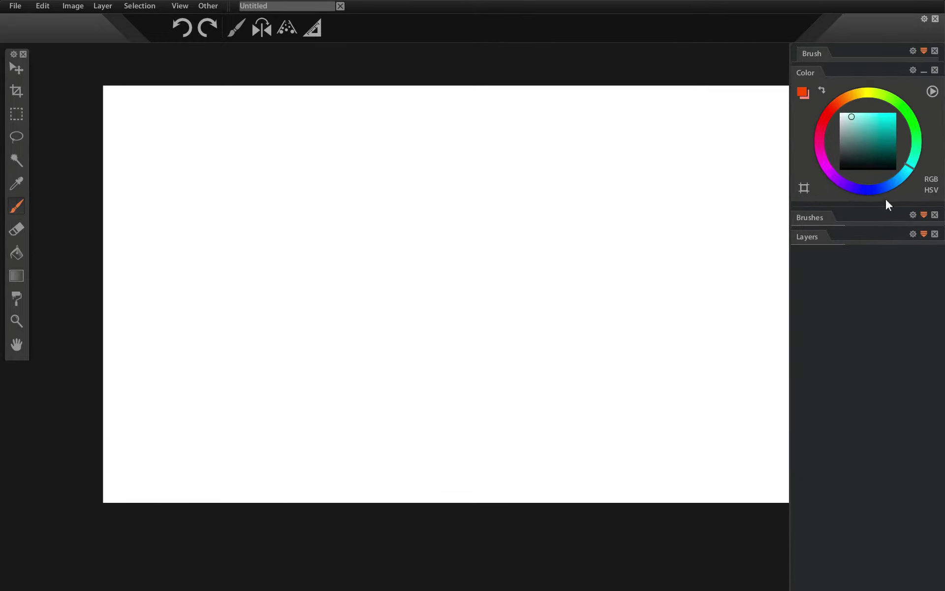
{"action": "left_click", "coordinate": [933, 92]}
{"action": "left_click", "coordinate": [932, 92]}
{"action": "left_click", "coordinate": [932, 92]}
{"action": "left_click", "coordinate": [932, 92]}
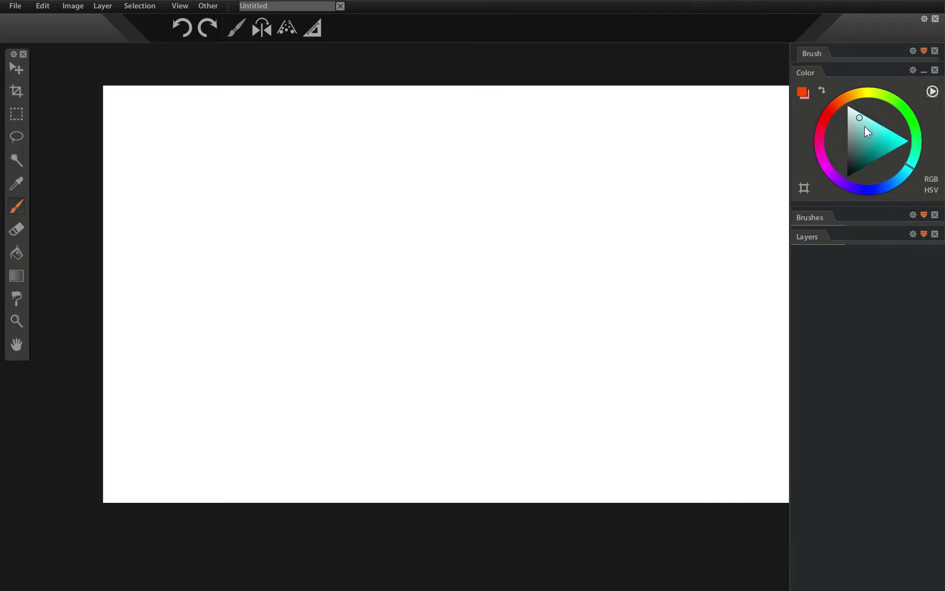
{"action": "left_click", "coordinate": [839, 101]}
{"action": "left_click", "coordinate": [907, 141]}
{"action": "mouse_move", "coordinate": [911, 165]}
{"action": "left_mouse_down"}
{"action": "mouse_move", "coordinate": [918, 130]}
{"action": "mouse_move", "coordinate": [857, 99]}
{"action": "mouse_move", "coordinate": [857, 173]}
{"action": "mouse_move", "coordinate": [920, 142]}
{"action": "left_mouse_up"}
{"action": "left_click", "coordinate": [930, 93]}
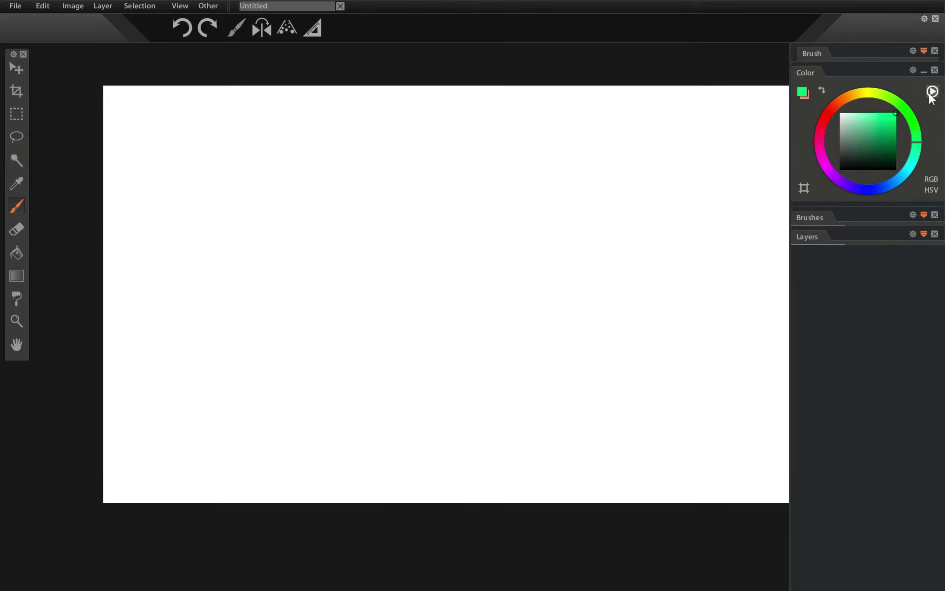
Step: Try black and green tones in the square picker, then a near-white in the triangle
{"action": "mouse_move", "coordinate": [878, 122]}
{"action": "left_mouse_down"}
{"action": "mouse_move", "coordinate": [841, 112]}
{"action": "mouse_move", "coordinate": [829, 132]}
{"action": "mouse_move", "coordinate": [868, 182]}
{"action": "mouse_move", "coordinate": [926, 130]}
{"action": "mouse_move", "coordinate": [932, 106]}
{"action": "mouse_move", "coordinate": [943, 183]}
{"action": "left_mouse_up"}
{"action": "left_click", "coordinate": [804, 188]}
{"action": "mouse_move", "coordinate": [898, 113]}
{"action": "left_mouse_down"}
{"action": "mouse_move", "coordinate": [897, 137]}
{"action": "mouse_move", "coordinate": [899, 122]}
{"action": "left_mouse_up"}
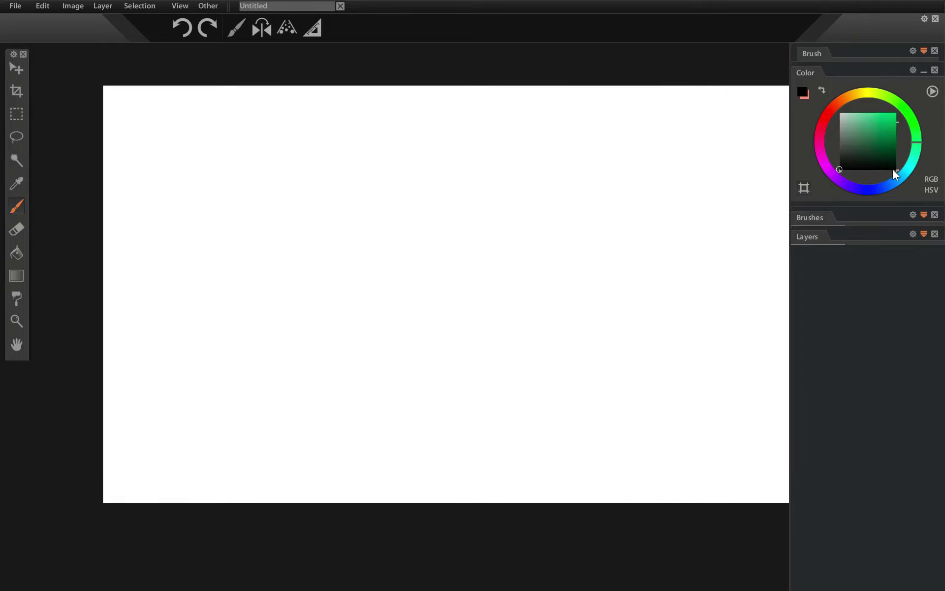
{"action": "left_click_drag", "start_coordinate": [894, 172], "coordinate": [862, 172]}
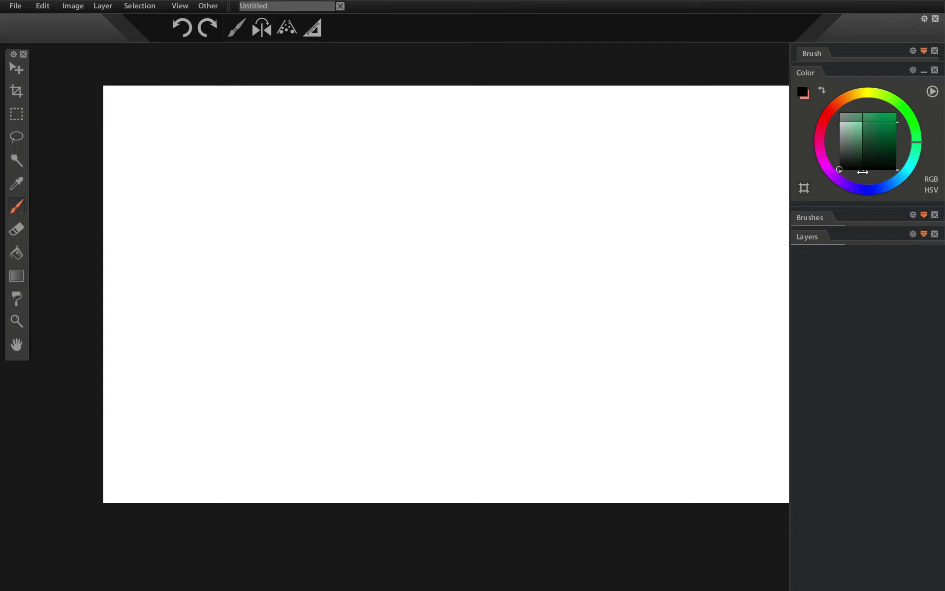
{"action": "left_click_drag", "start_coordinate": [863, 172], "coordinate": [862, 172]}
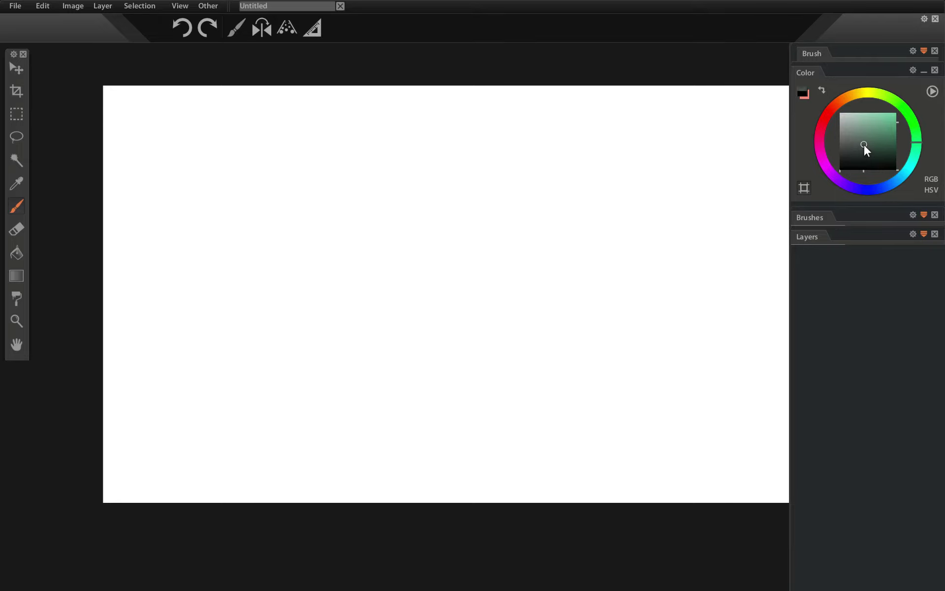
{"action": "left_click_drag", "start_coordinate": [866, 142], "coordinate": [840, 151]}
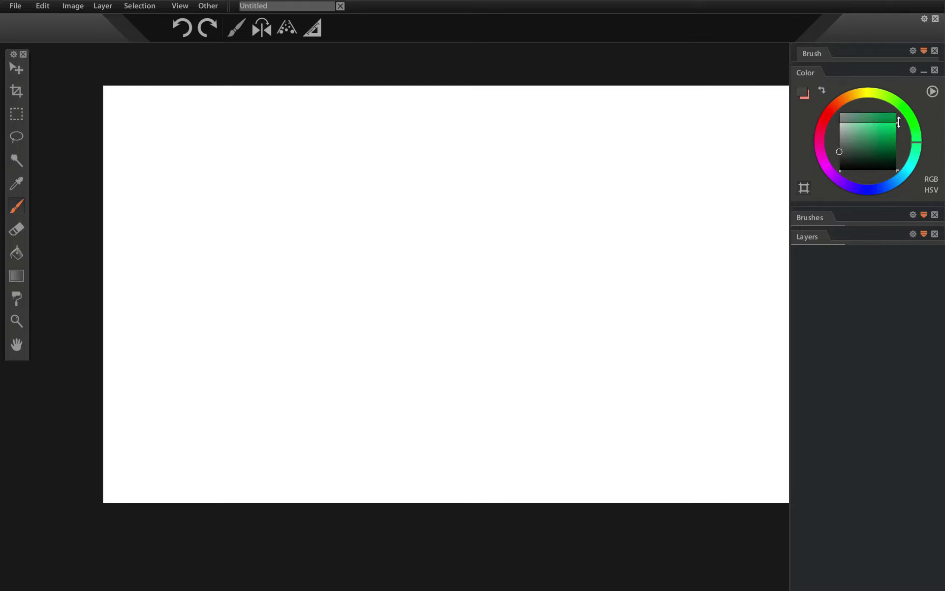
{"action": "left_click", "coordinate": [932, 92]}
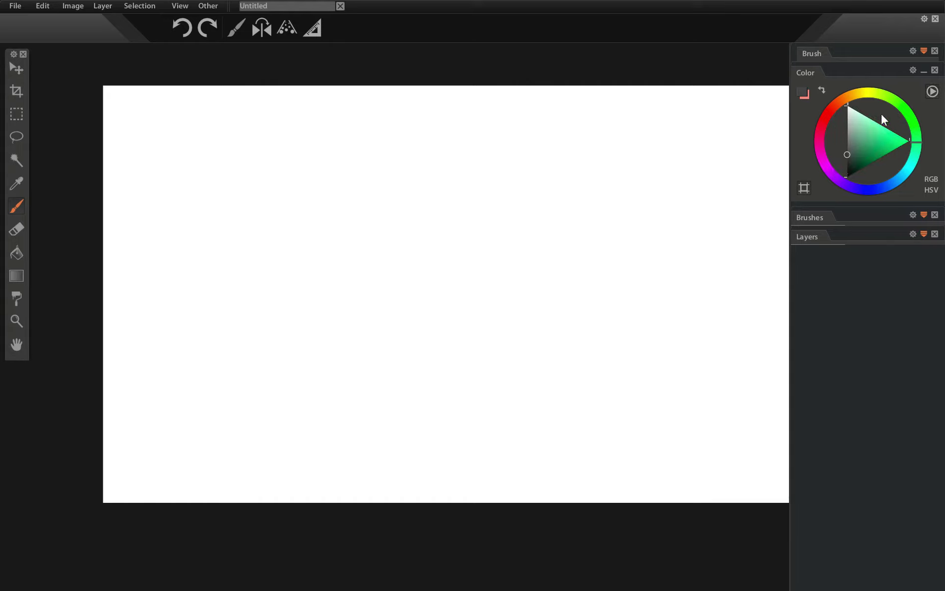
{"action": "mouse_move", "coordinate": [848, 163]}
{"action": "left_mouse_down"}
{"action": "mouse_move", "coordinate": [855, 112]}
{"action": "mouse_move", "coordinate": [896, 132]}
{"action": "left_mouse_up"}
Step: Hide the RGB and HSV slider rows so only the colour wheel remains
{"action": "left_click", "coordinate": [931, 179]}
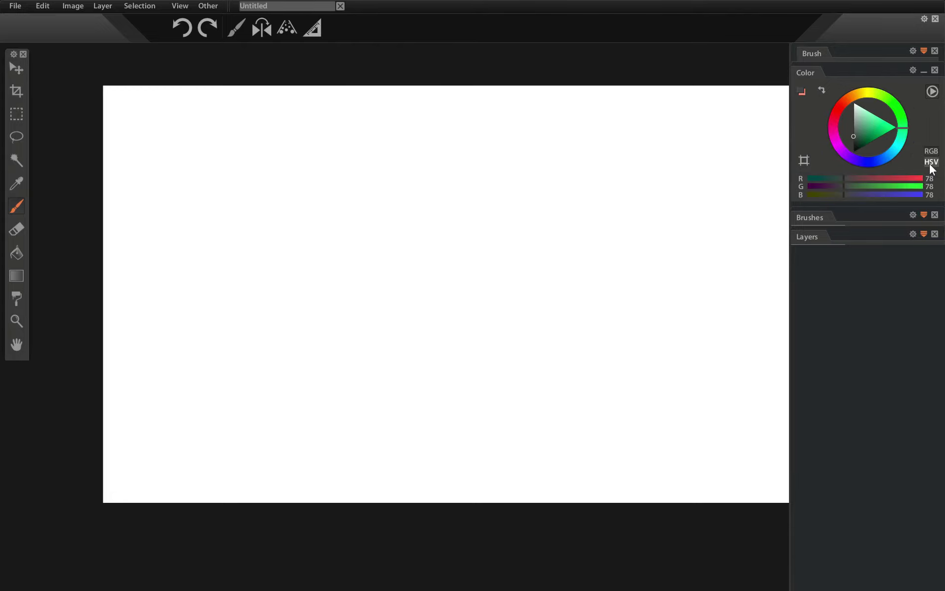
{"action": "left_click", "coordinate": [931, 164]}
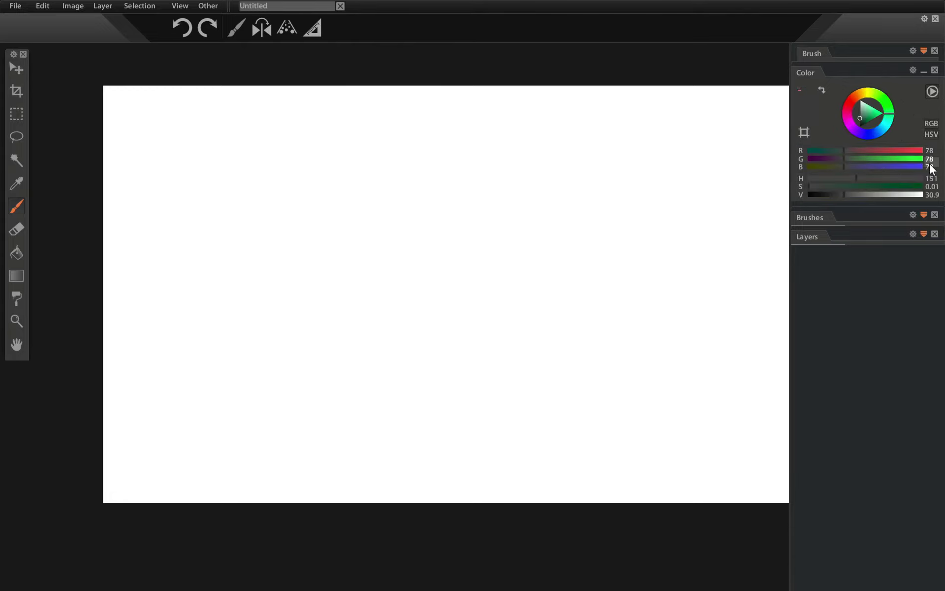
{"action": "left_click", "coordinate": [932, 136]}
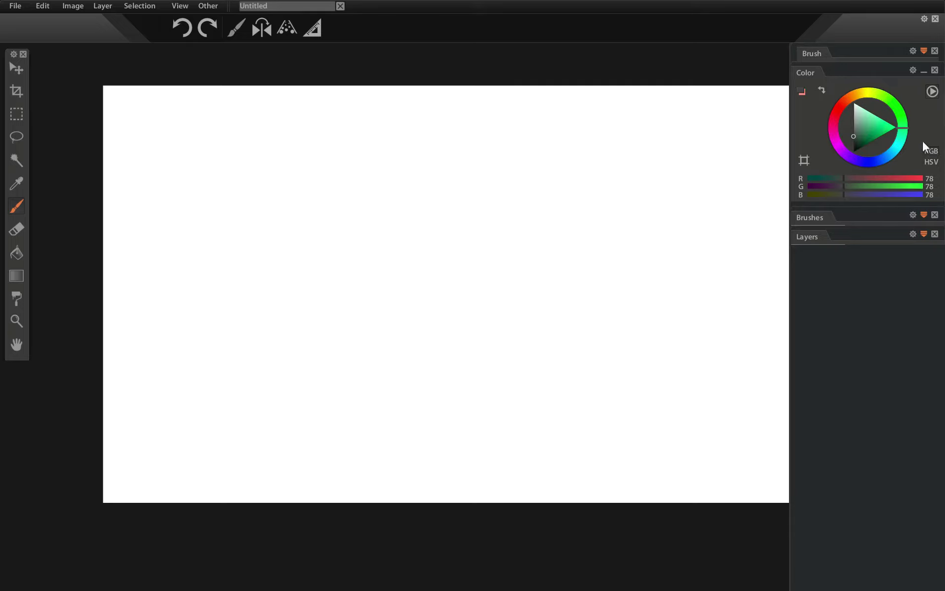
{"action": "left_click", "coordinate": [930, 150]}
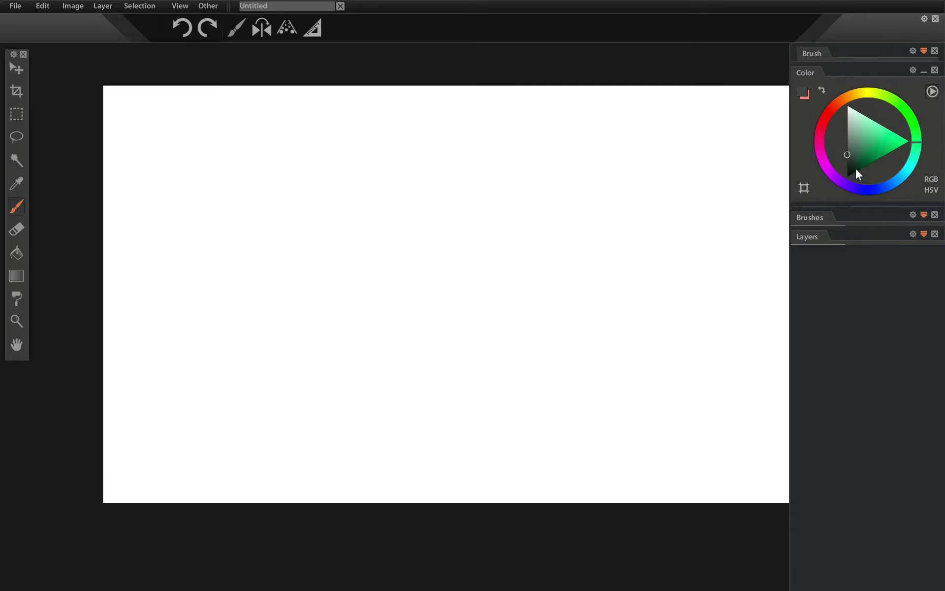
Step: Swap foreground and background colours, ending with a salmon foreground
{"action": "left_click", "coordinate": [823, 90]}
{"action": "left_click", "coordinate": [823, 90]}
{"action": "left_click", "coordinate": [823, 89]}
{"action": "left_click", "coordinate": [823, 89]}
{"action": "left_click", "coordinate": [823, 90]}
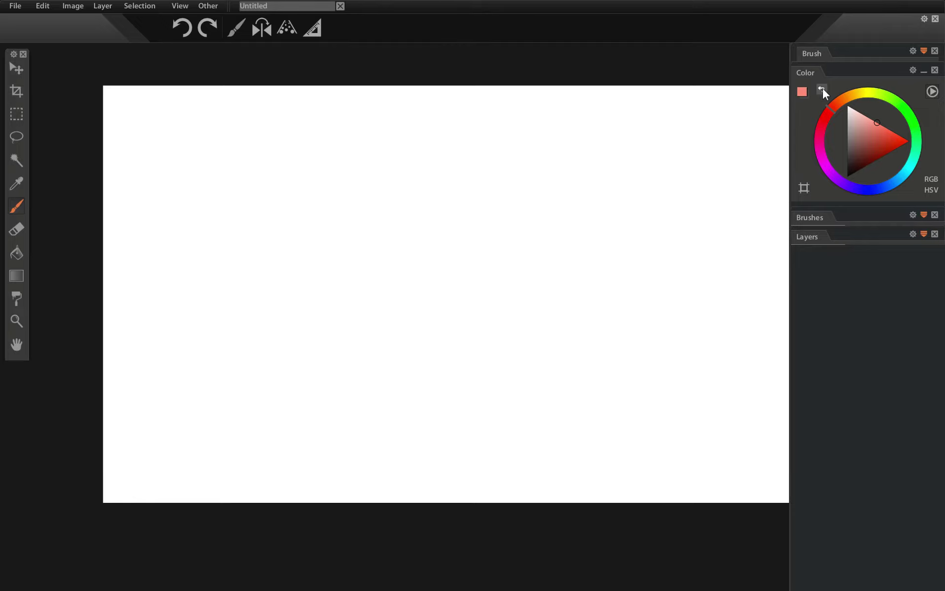
Step: Collapse the Color panel and expand the Layers, Brushes and Brush settings panels
{"action": "left_click", "coordinate": [924, 71]}
{"action": "left_click", "coordinate": [923, 108]}
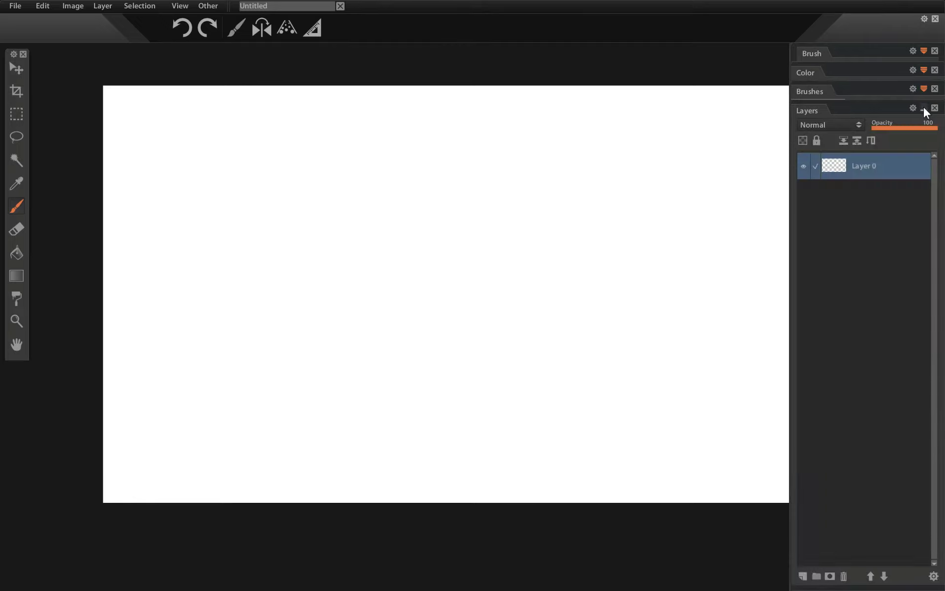
{"action": "left_click", "coordinate": [924, 89]}
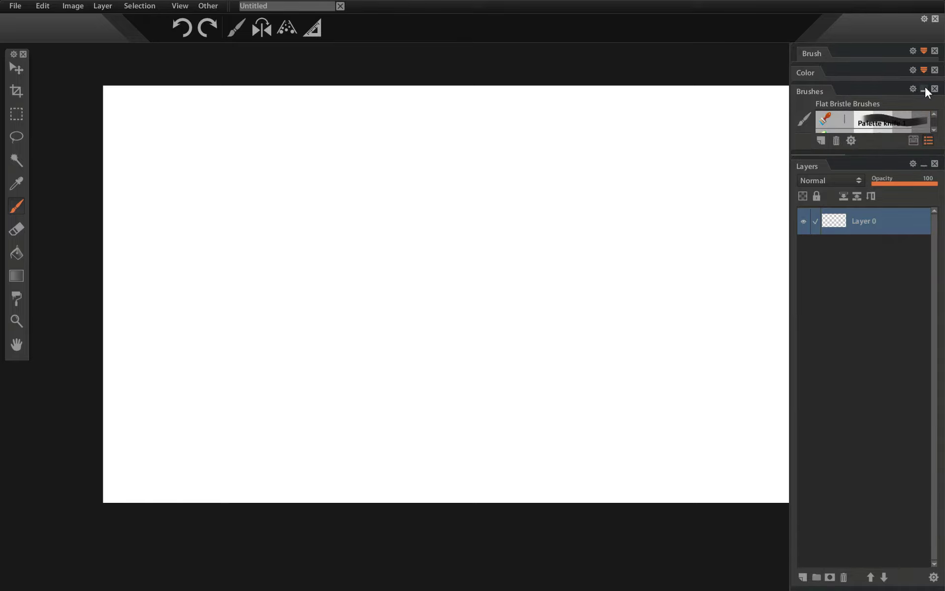
{"action": "left_click", "coordinate": [923, 51]}
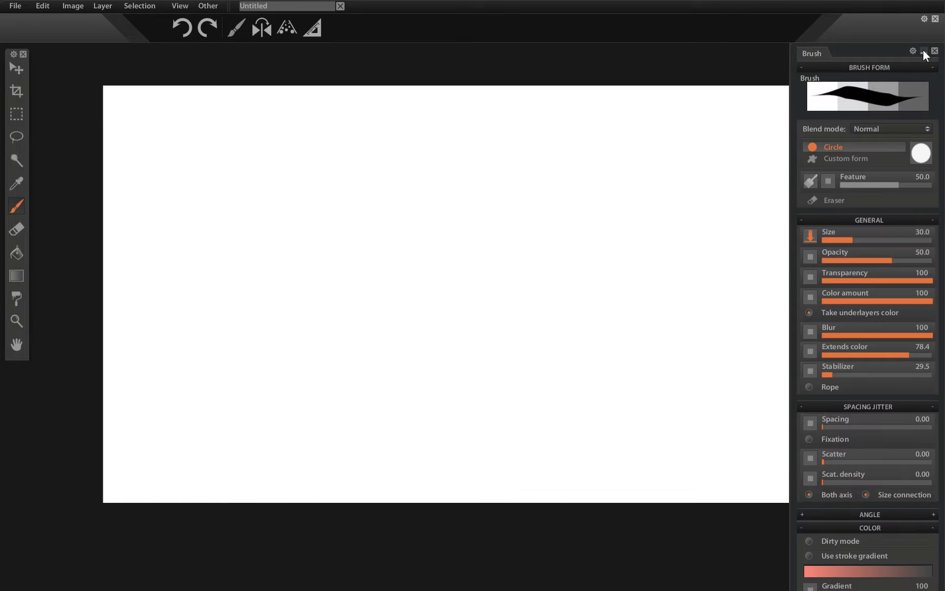
{"action": "left_click", "coordinate": [924, 51]}
{"action": "left_click", "coordinate": [924, 51]}
Step: Collapse the Brush Form, General, Spacing Jitter, Color and Texture sections, then the Brush panel
{"action": "left_click", "coordinate": [901, 67]}
{"action": "left_click", "coordinate": [886, 81]}
{"action": "left_click", "coordinate": [881, 93]}
{"action": "left_click", "coordinate": [873, 120]}
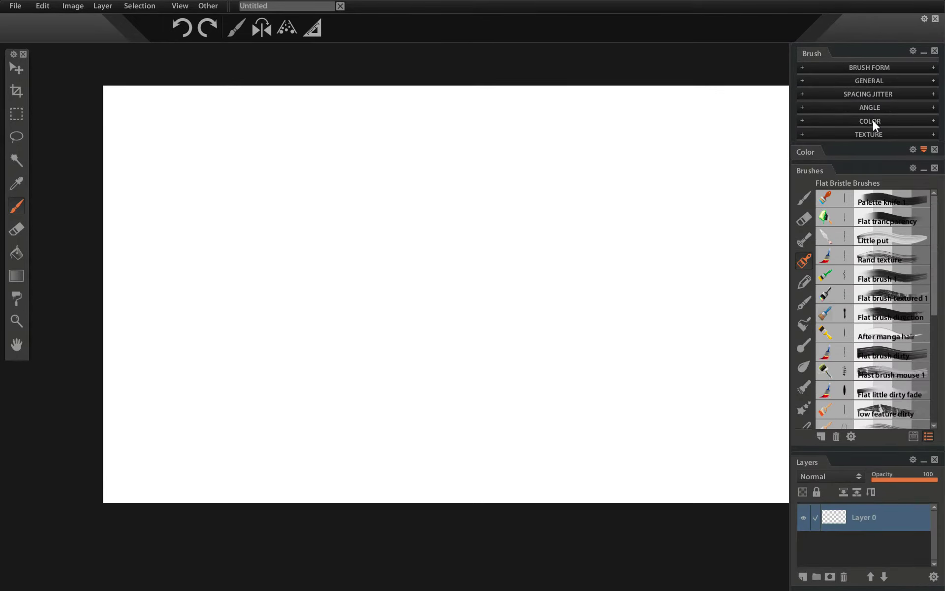
{"action": "left_click", "coordinate": [867, 134]}
{"action": "left_click", "coordinate": [864, 134]}
{"action": "left_click", "coordinate": [923, 51]}
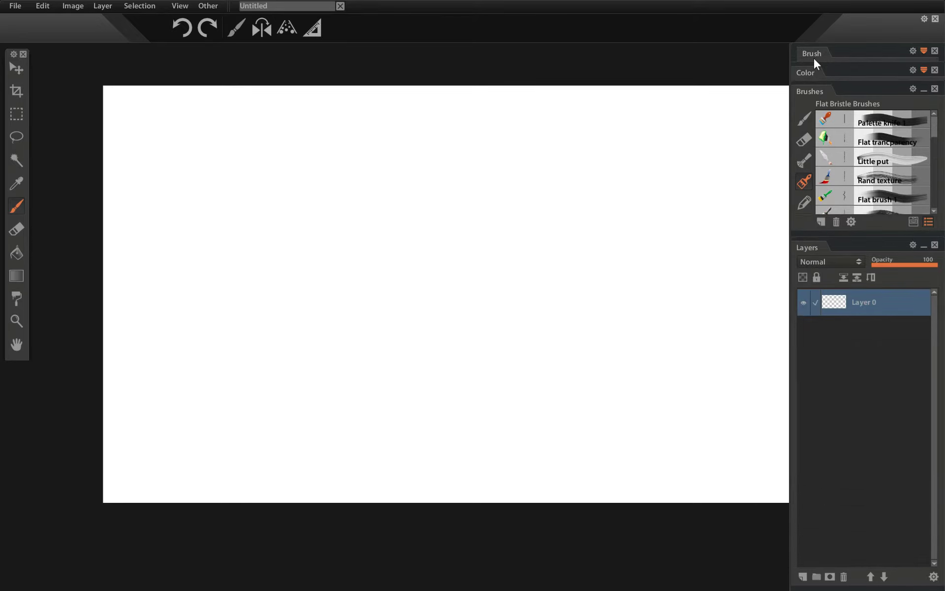
Step: Drag the Brush, Color and Brushes panels out of the dock to float collapsed
{"action": "mouse_move", "coordinate": [814, 52]}
{"action": "left_mouse_down"}
{"action": "mouse_move", "coordinate": [561, 91]}
{"action": "mouse_move", "coordinate": [225, 90]}
{"action": "mouse_move", "coordinate": [113, 70]}
{"action": "mouse_move", "coordinate": [101, 54]}
{"action": "left_mouse_up"}
{"action": "mouse_move", "coordinate": [813, 53]}
{"action": "left_mouse_down"}
{"action": "mouse_move", "coordinate": [633, 78]}
{"action": "mouse_move", "coordinate": [629, 61]}
{"action": "left_mouse_up"}
{"action": "mouse_move", "coordinate": [826, 57]}
{"action": "left_mouse_down"}
{"action": "mouse_move", "coordinate": [306, 63]}
{"action": "mouse_move", "coordinate": [295, 54]}
{"action": "left_mouse_up"}
{"action": "left_click", "coordinate": [400, 51]}
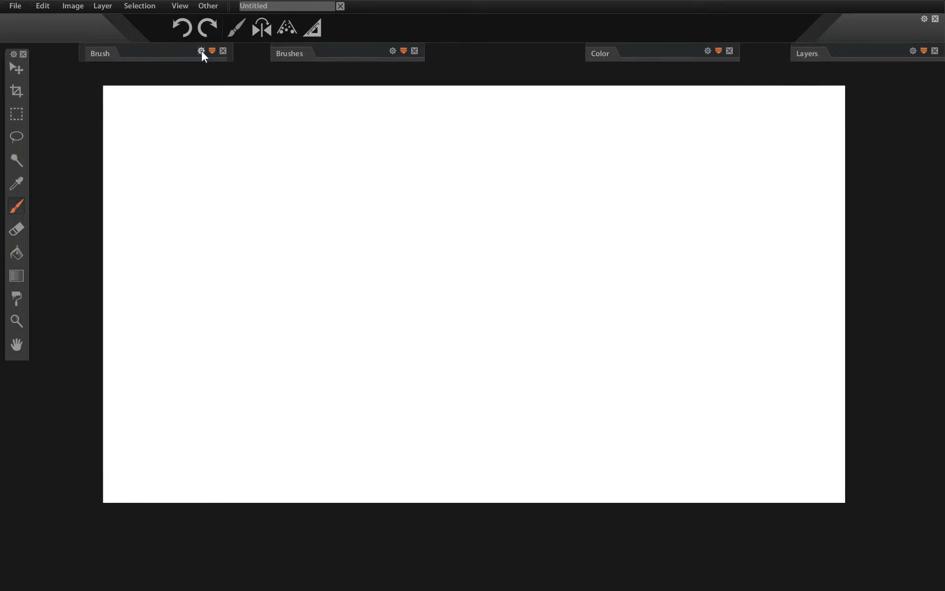
Step: Toggle Ignore TAB on the Brush panel and try lower opacity and scale on Brushes
{"action": "left_click", "coordinate": [201, 52]}
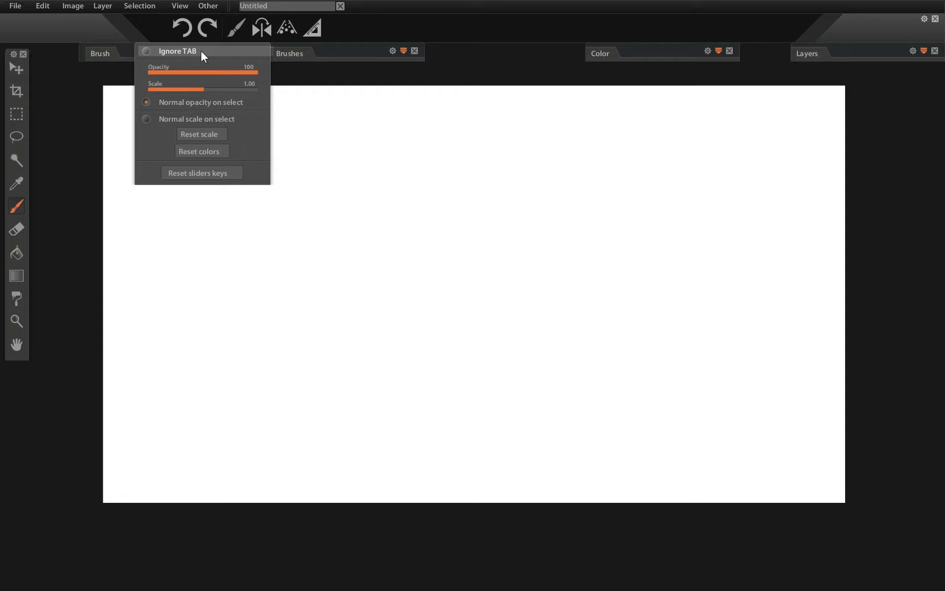
{"action": "left_click", "coordinate": [201, 52]}
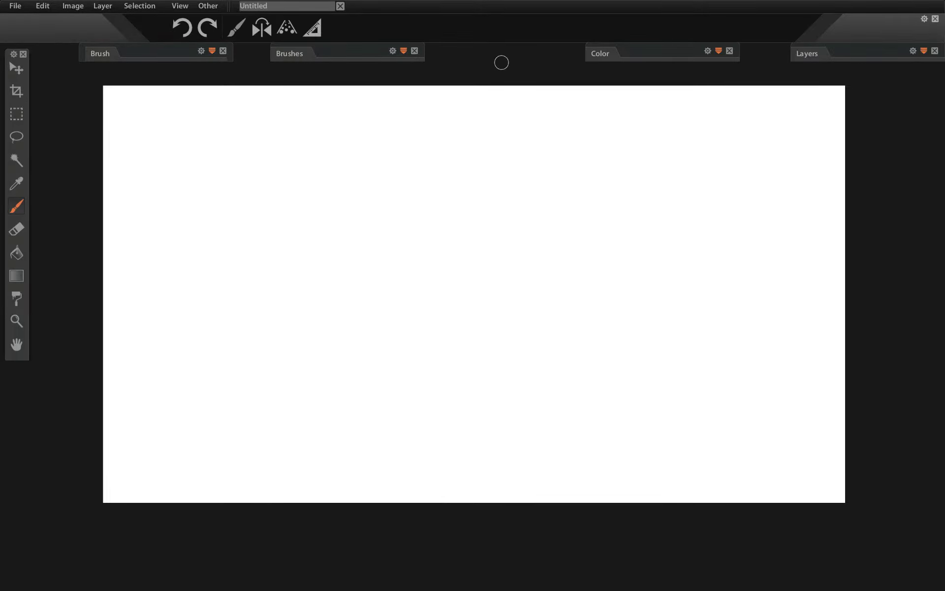
{"action": "left_click", "coordinate": [403, 51]}
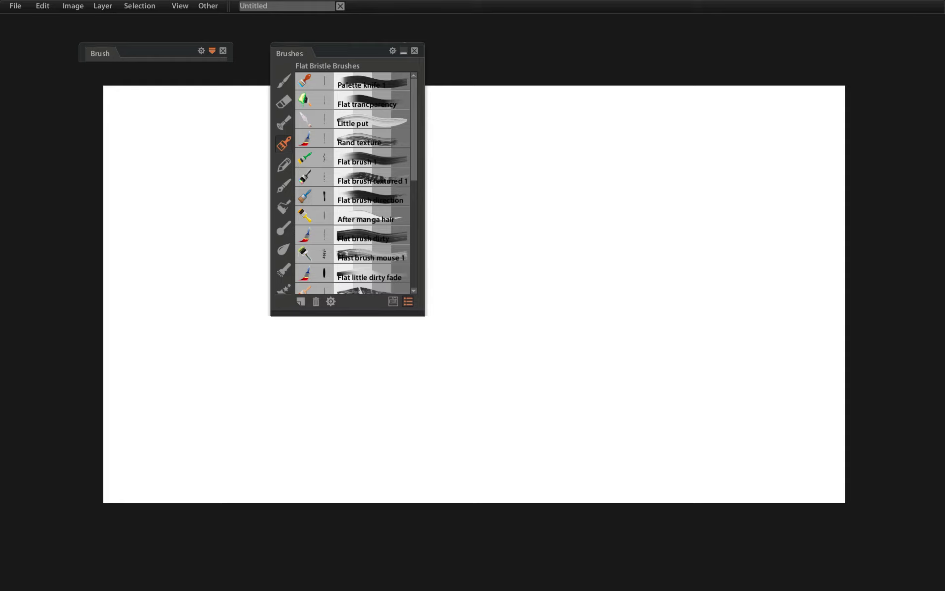
{"action": "left_click", "coordinate": [404, 50]}
{"action": "left_click", "coordinate": [392, 50]}
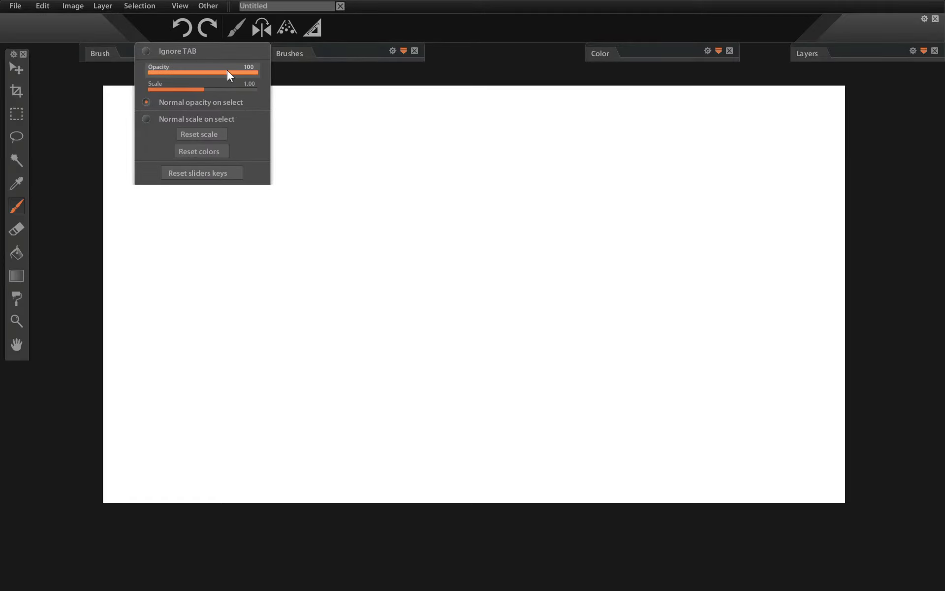
{"action": "mouse_move", "coordinate": [227, 71]}
{"action": "left_mouse_down"}
{"action": "mouse_move", "coordinate": [154, 70]}
{"action": "mouse_move", "coordinate": [281, 69]}
{"action": "left_mouse_up"}
{"action": "mouse_move", "coordinate": [212, 82]}
{"action": "left_mouse_down"}
{"action": "mouse_move", "coordinate": [178, 87]}
{"action": "mouse_move", "coordinate": [243, 88]}
{"action": "mouse_move", "coordinate": [203, 89]}
{"action": "left_mouse_up"}
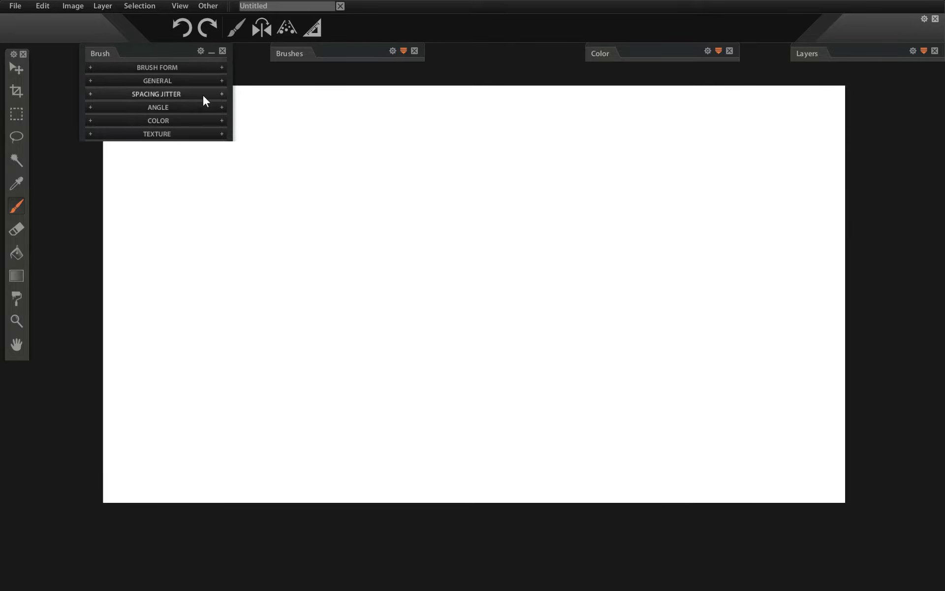
Step: Try Brush panel scale 0.35 and opacity 16, then restore its opacity to 100
{"action": "left_click", "coordinate": [201, 51]}
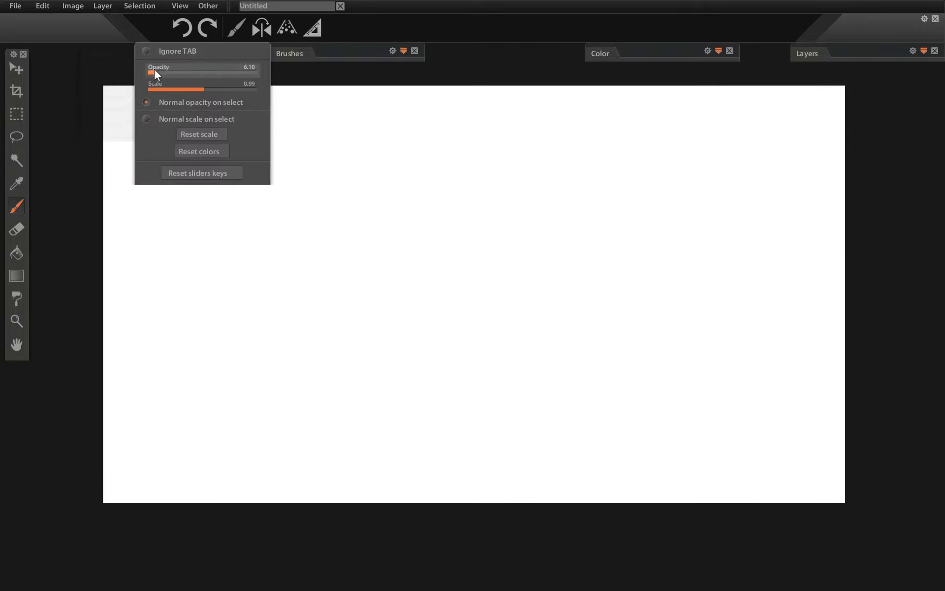
{"action": "left_click_drag", "start_coordinate": [212, 90], "coordinate": [169, 90]}
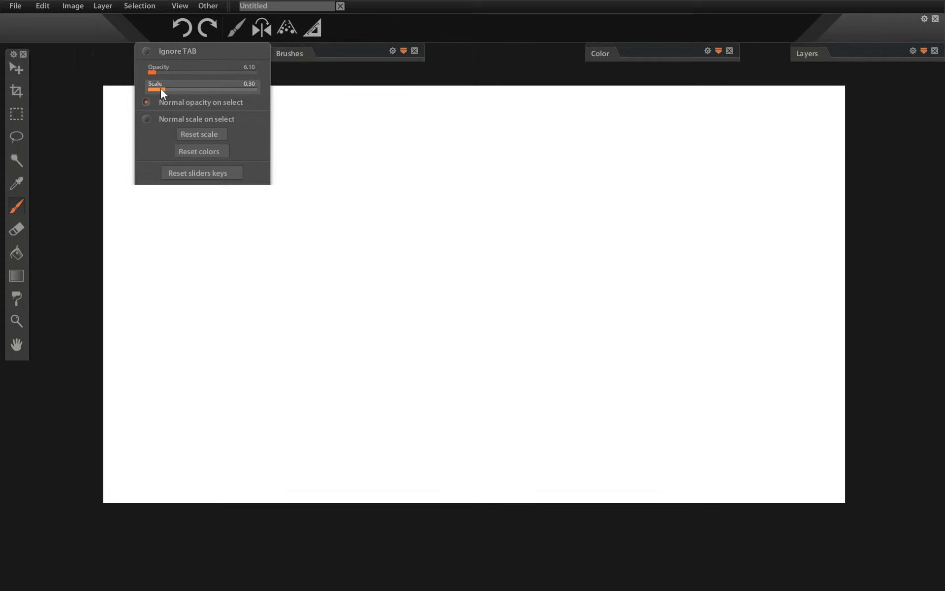
{"action": "left_click", "coordinate": [165, 73]}
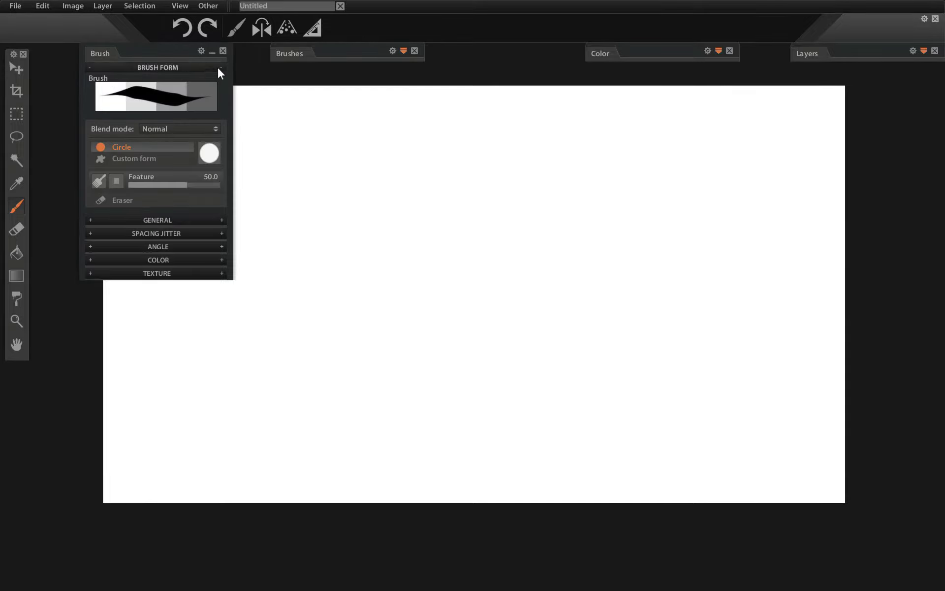
{"action": "left_click", "coordinate": [212, 51]}
{"action": "left_click", "coordinate": [212, 51]}
{"action": "left_click", "coordinate": [212, 51]}
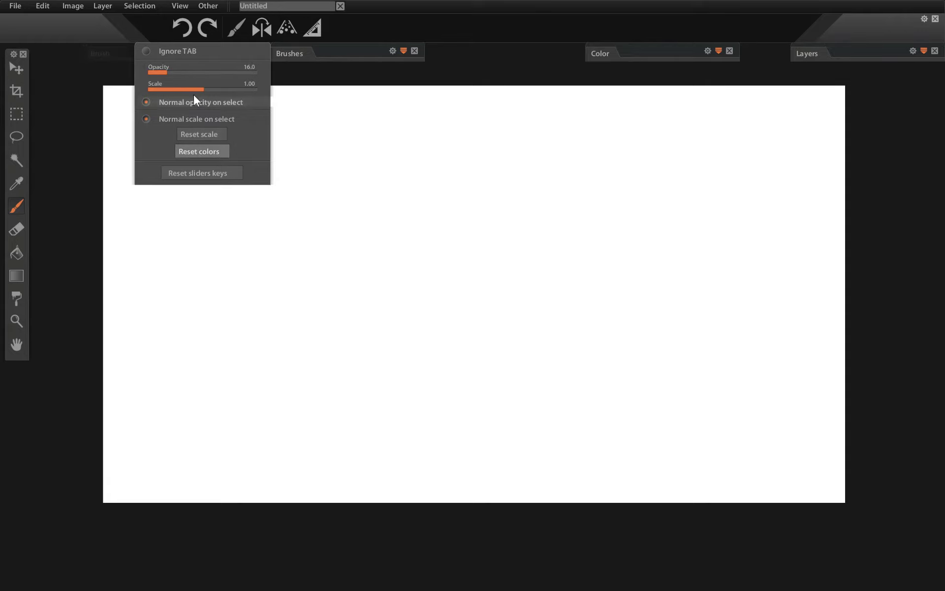
{"action": "left_click_drag", "start_coordinate": [165, 72], "coordinate": [340, 78]}
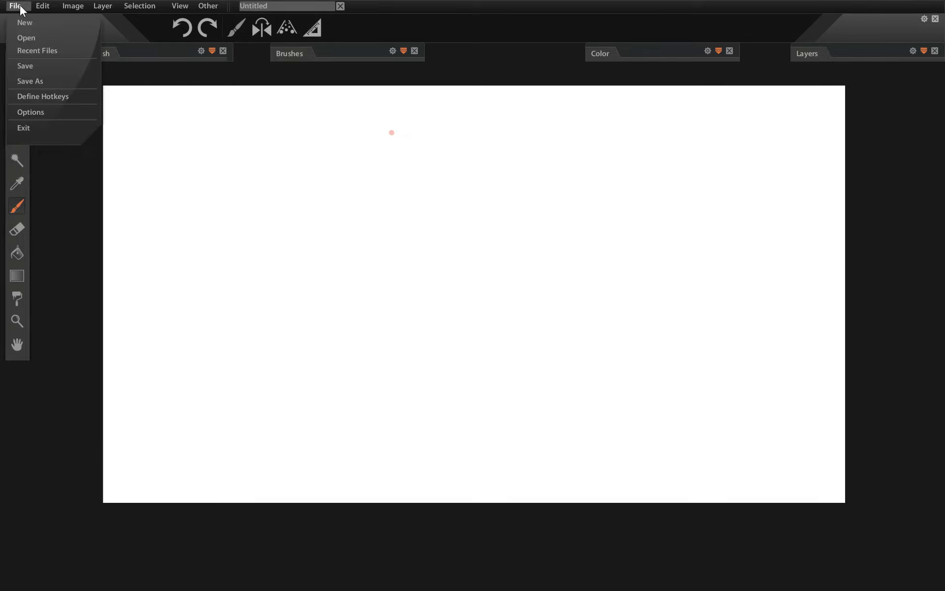
Step: Lower the Global scale slider in File > Options to shrink menus, toolbox and panels
{"action": "left_click", "coordinate": [64, 113]}
{"action": "left_click_drag", "start_coordinate": [275, 99], "coordinate": [220, 105]}
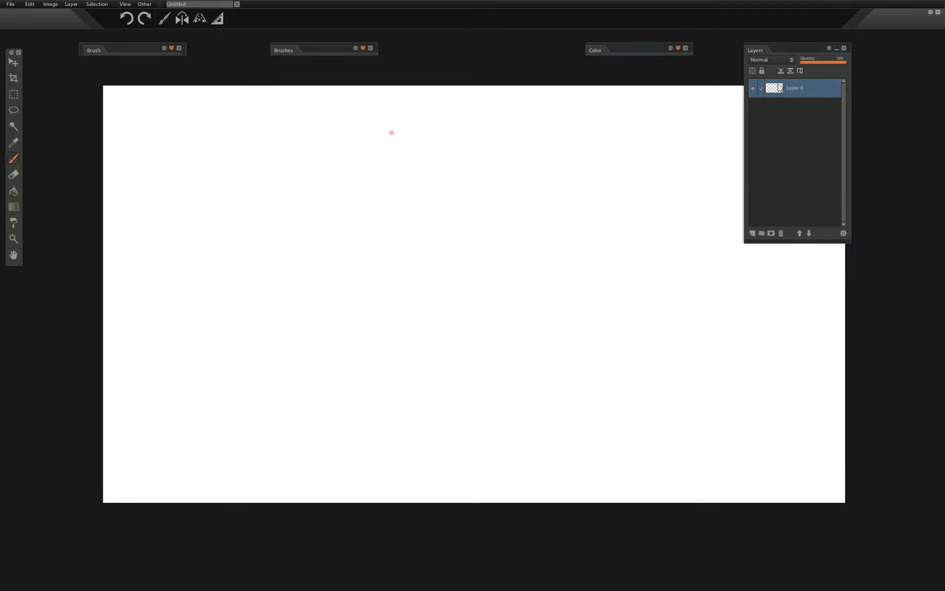
Step: Add Layer 1 and Layer 2, collapse the Layers panel and expand Brushes
{"action": "left_click", "coordinate": [754, 231]}
{"action": "left_click", "coordinate": [754, 232]}
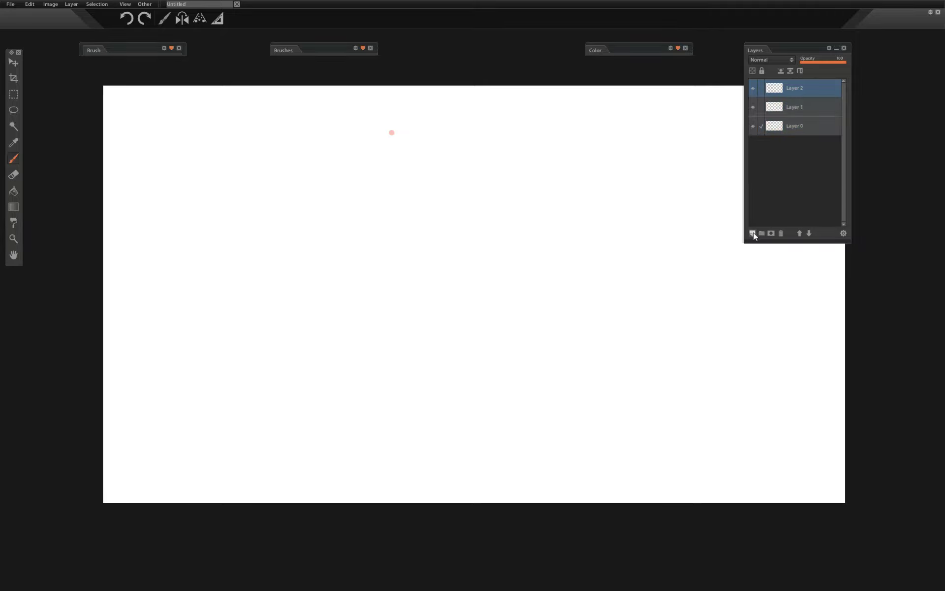
{"action": "left_click", "coordinate": [796, 101]}
{"action": "left_click", "coordinate": [803, 125]}
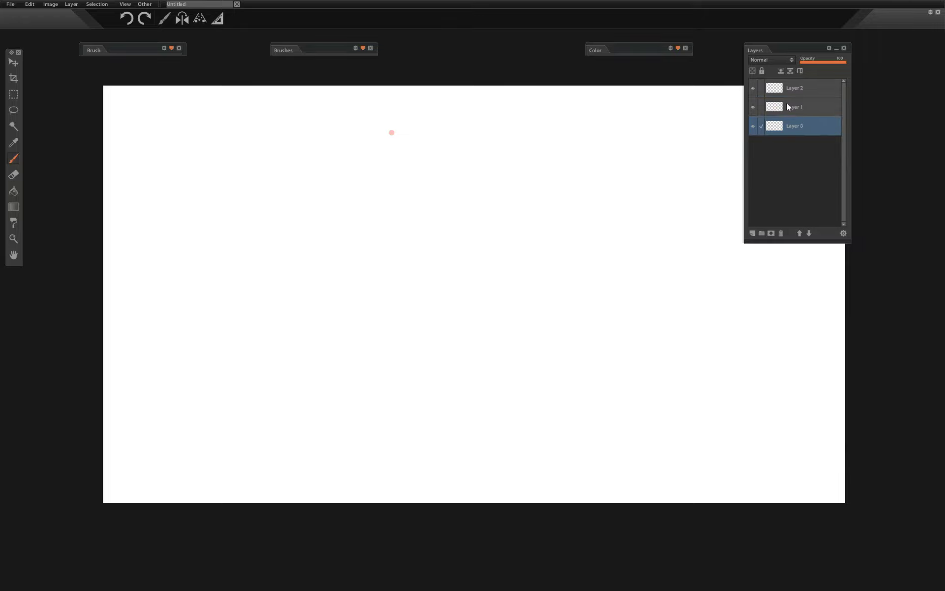
{"action": "left_click", "coordinate": [794, 106]}
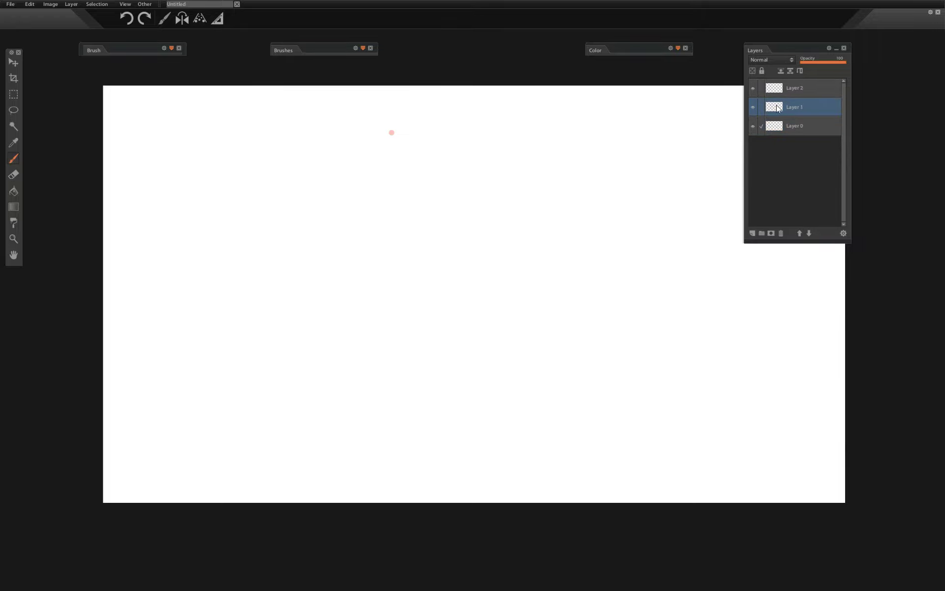
{"action": "left_click", "coordinate": [837, 47]}
{"action": "left_click", "coordinate": [679, 48]}
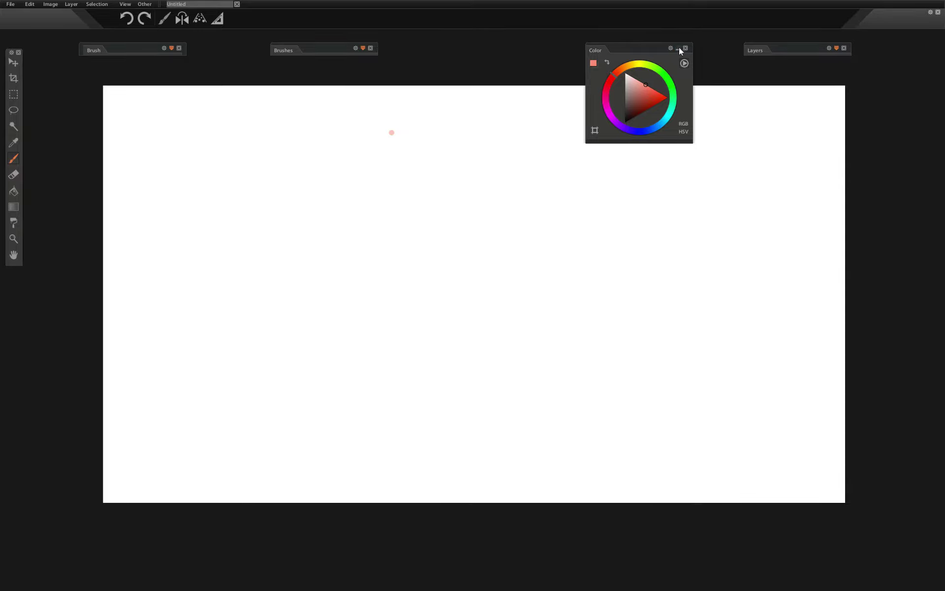
{"action": "left_click", "coordinate": [679, 48]}
{"action": "left_click", "coordinate": [362, 48]}
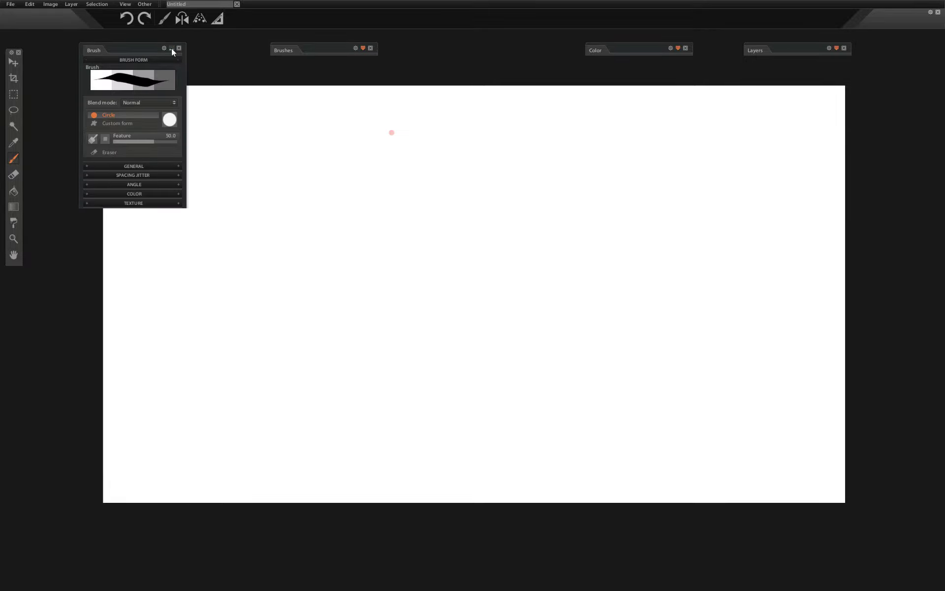
Step: Enlarge the Brush panel scale slightly and enable Normal scale on select
{"action": "left_click", "coordinate": [164, 47]}
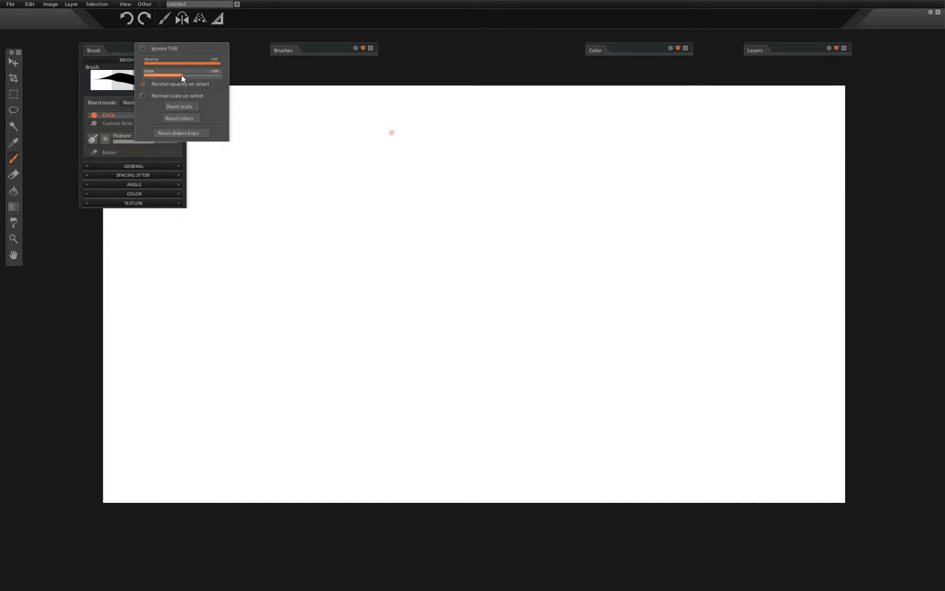
{"action": "left_click_drag", "start_coordinate": [181, 75], "coordinate": [192, 75]}
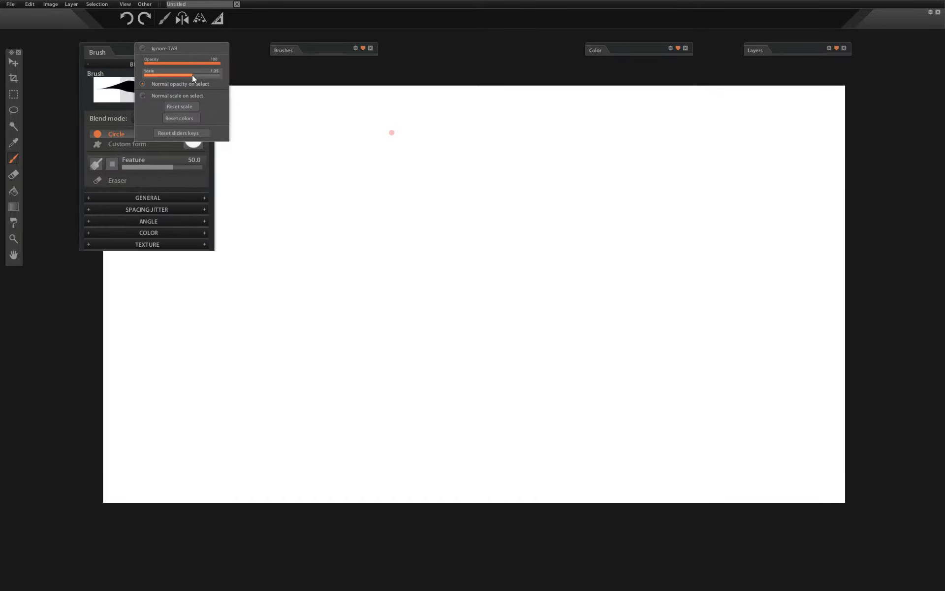
{"action": "left_click", "coordinate": [170, 94]}
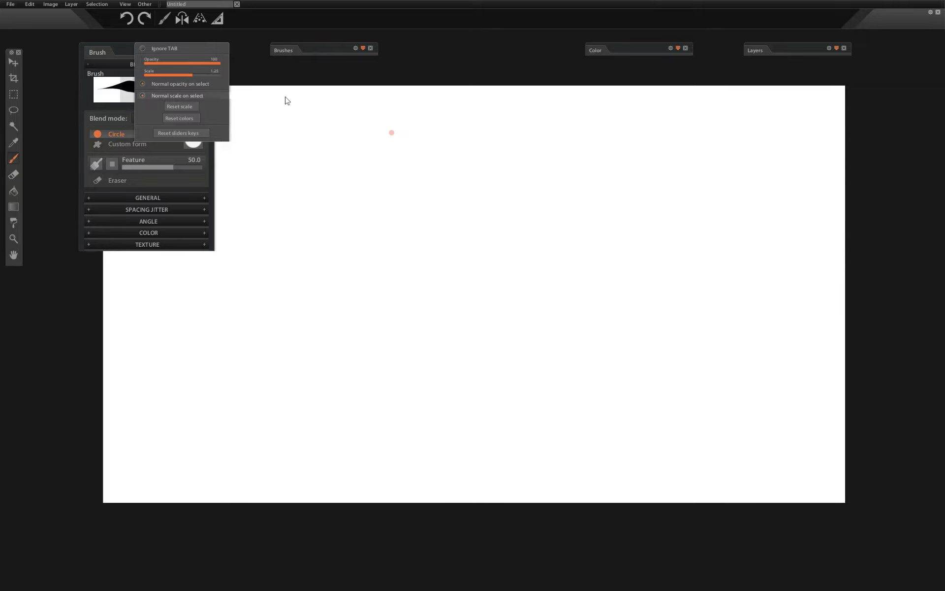
{"action": "mouse_move", "coordinate": [184, 48]}
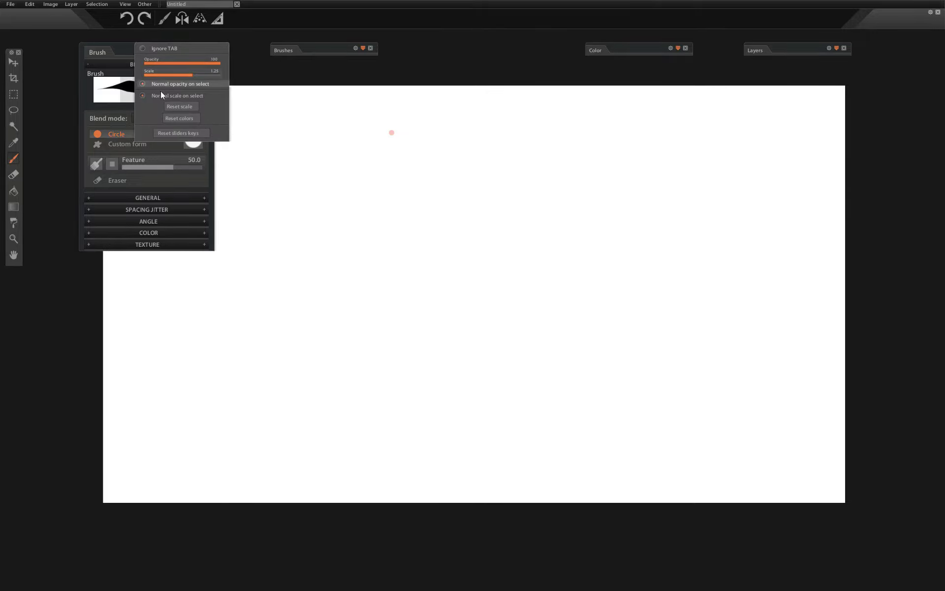
{"action": "mouse_move", "coordinate": [190, 73]}
{"action": "left_mouse_down"}
{"action": "mouse_move", "coordinate": [179, 73]}
{"action": "mouse_move", "coordinate": [193, 72]}
{"action": "left_mouse_up"}
{"action": "left_click", "coordinate": [187, 50]}
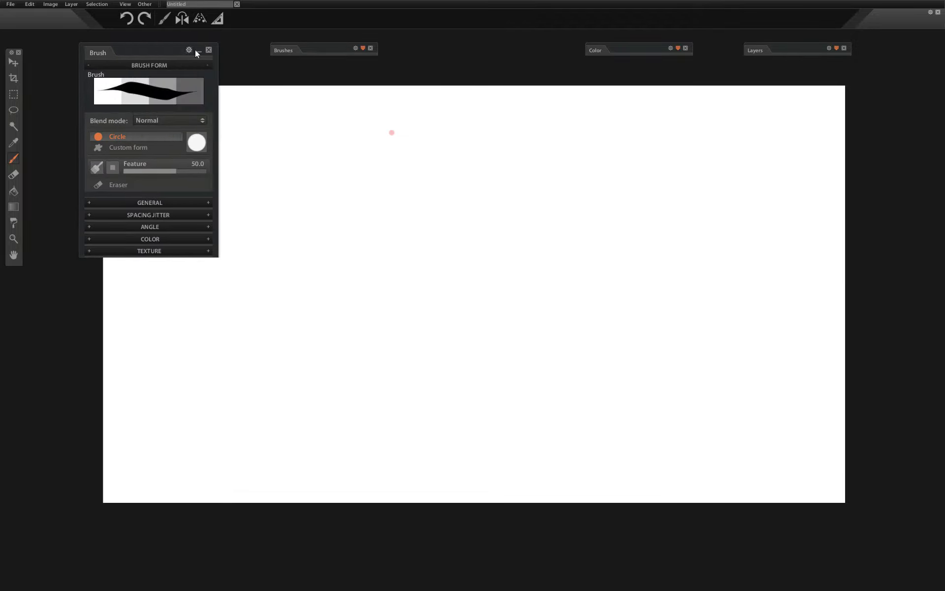
Step: Toggle the Brush panel collapsed and expanded, leaving it expanded
{"action": "left_click", "coordinate": [198, 50]}
{"action": "left_click", "coordinate": [199, 51]}
{"action": "left_click", "coordinate": [198, 51]}
{"action": "left_click", "coordinate": [199, 50]}
{"action": "left_click", "coordinate": [199, 51]}
{"action": "left_click", "coordinate": [199, 51]}
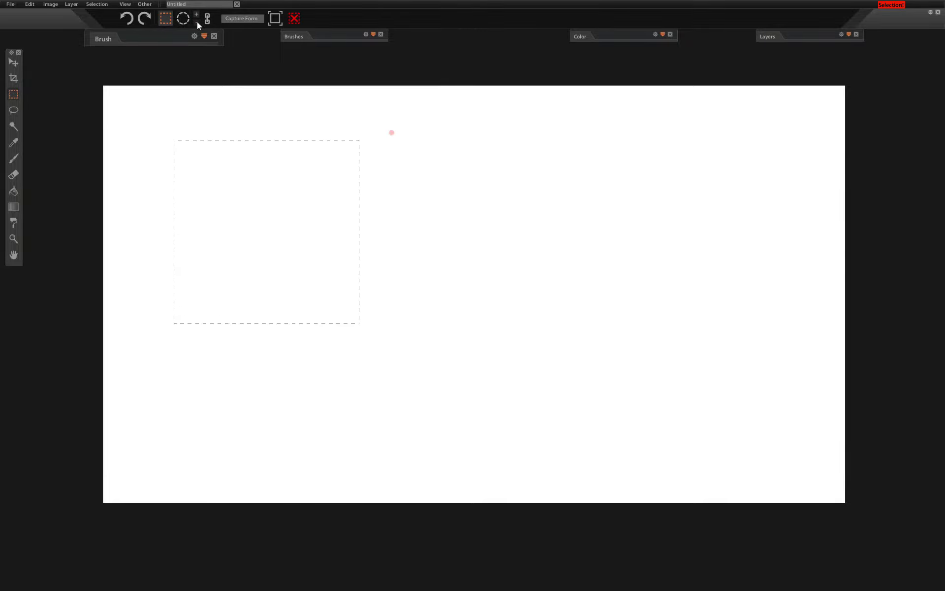
Step: Reshape the rectangle selection by cutting a corner notch and adding a bump on the right
{"action": "left_click_drag", "start_coordinate": [298, 250], "coordinate": [367, 329]}
{"action": "left_click_drag", "start_coordinate": [319, 169], "coordinate": [418, 199]}
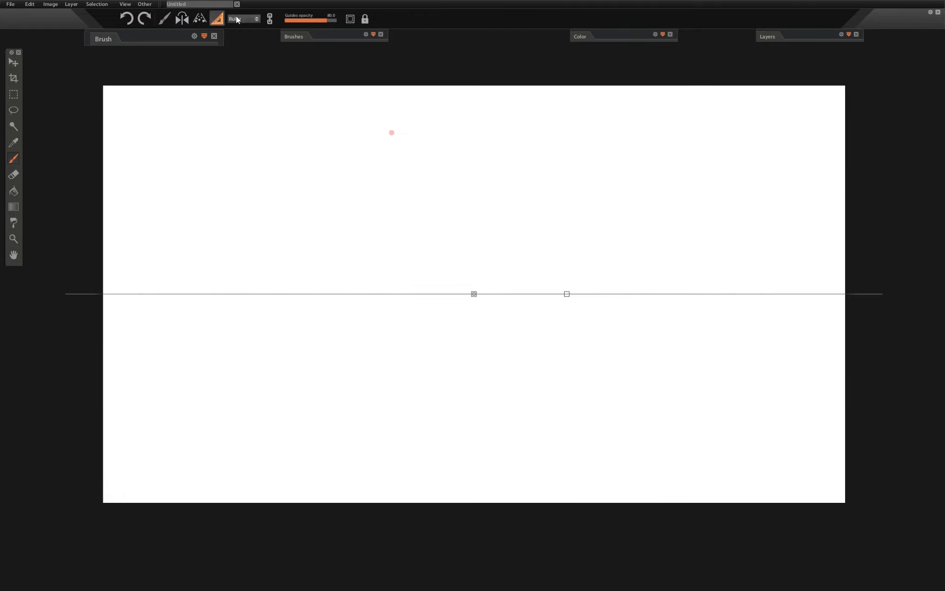
Step: Show the ruler type list with Ruler, Ellipse and perspective options
{"action": "left_click", "coordinate": [238, 18]}
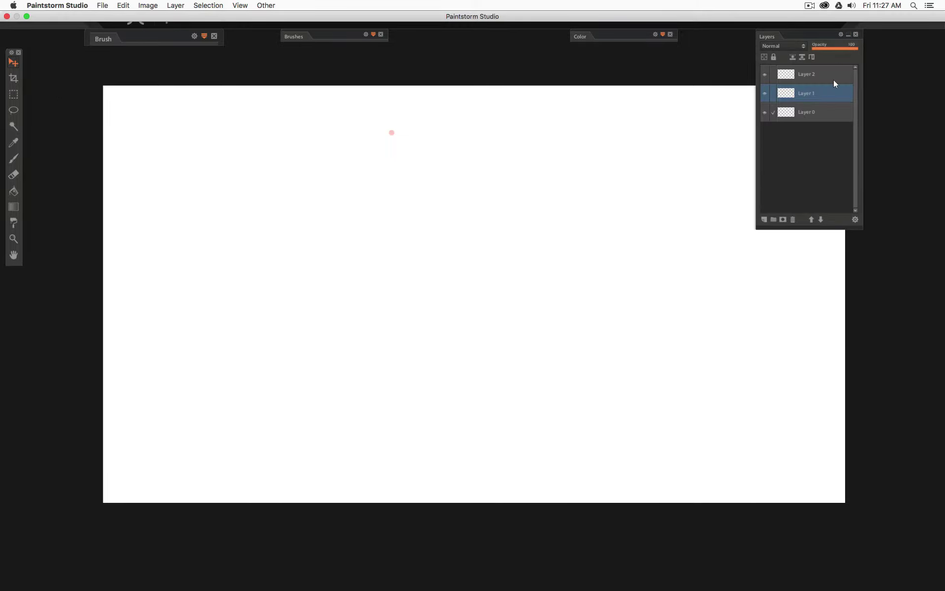
Step: Open the layer options list, then browse the View and guide layout menus
{"action": "left_click", "coordinate": [857, 221]}
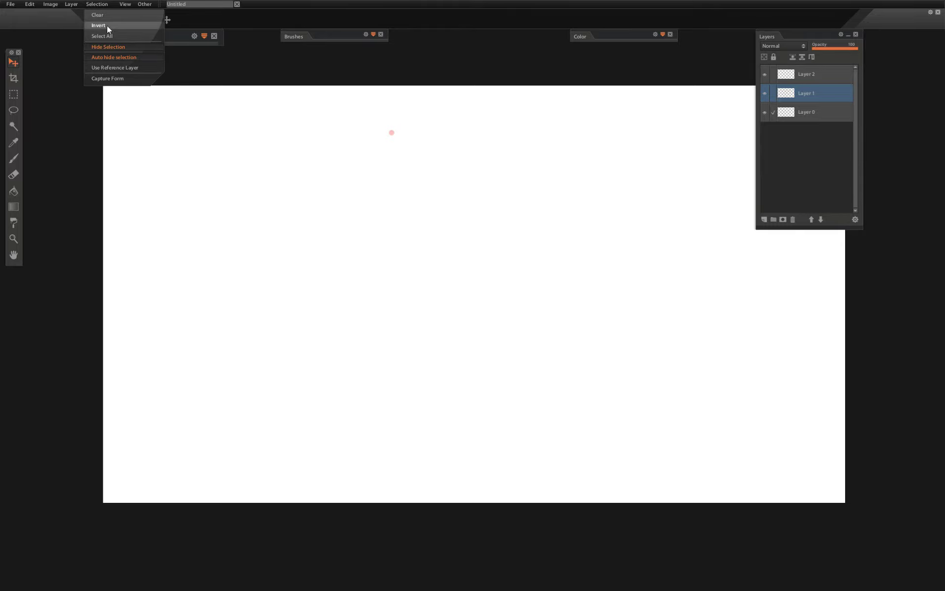
{"action": "left_click", "coordinate": [125, 5]}
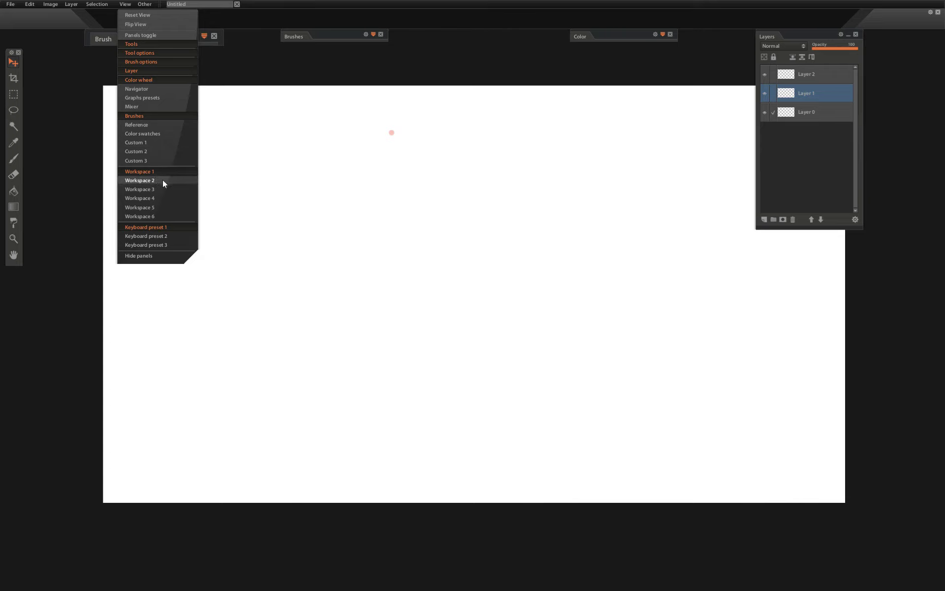
{"action": "left_click", "coordinate": [144, 4]}
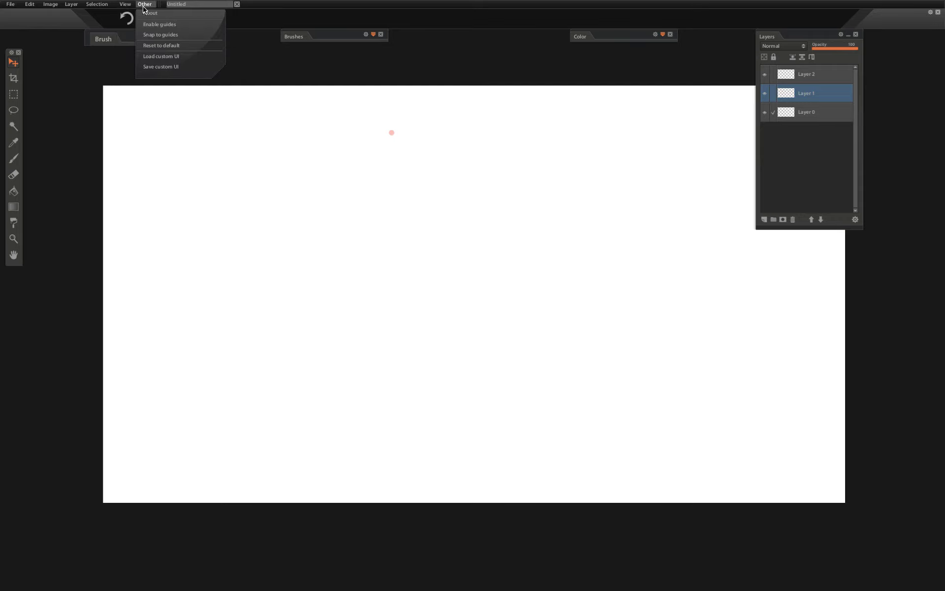
Step: Toggle the perspective guides on and back off, then cancel the Save custom UI dialog
{"action": "left_click", "coordinate": [187, 27]}
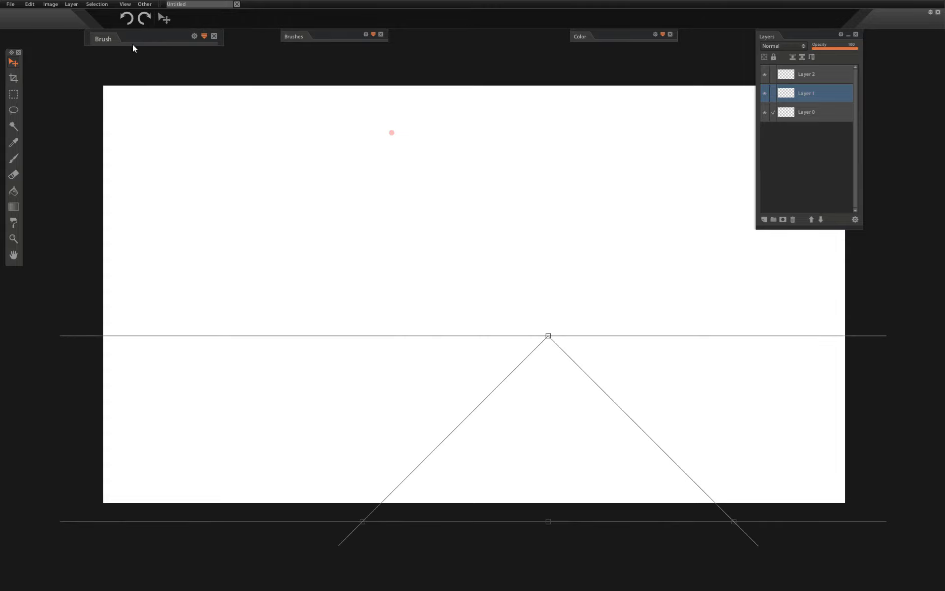
{"action": "left_click", "coordinate": [144, 5]}
{"action": "left_click", "coordinate": [159, 24]}
{"action": "left_click", "coordinate": [146, 4]}
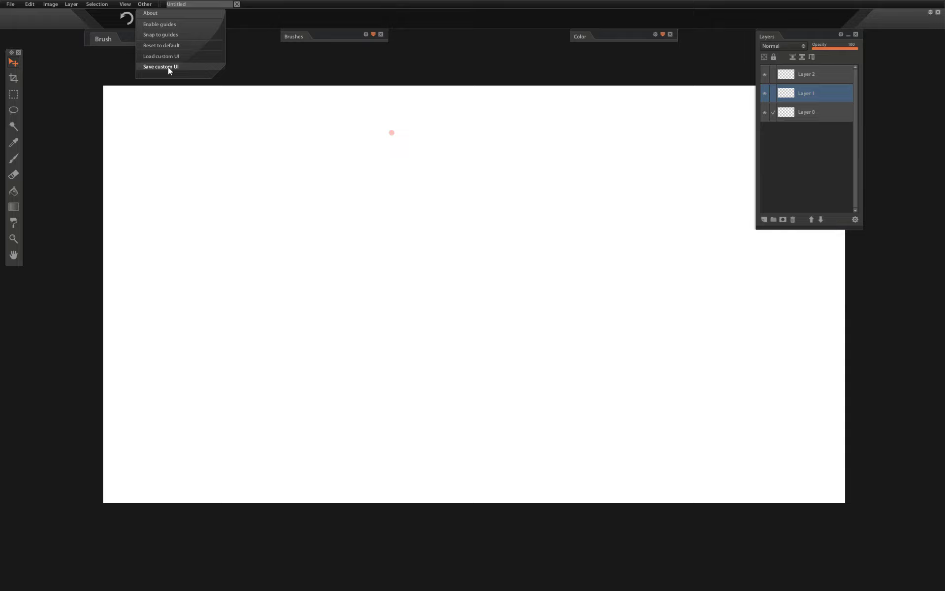
{"action": "left_click", "coordinate": [168, 67]}
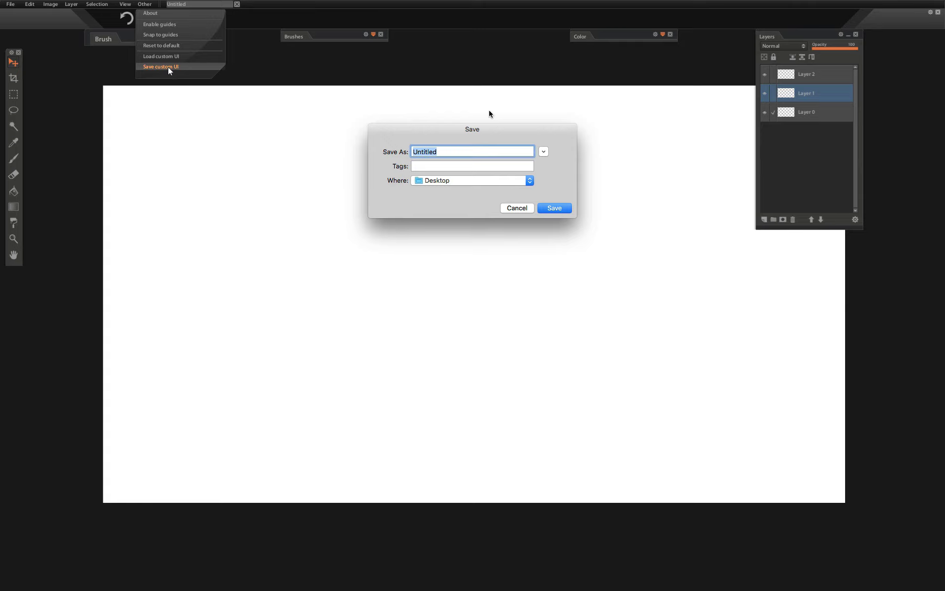
{"action": "key", "text": "Return"}
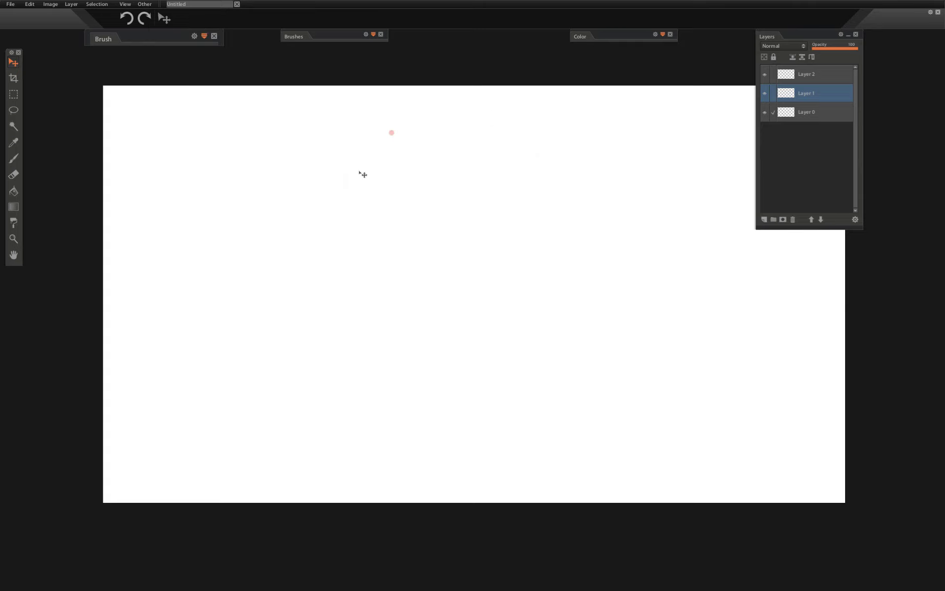
Step: Raise the interface global scale to 108 in the program options
{"action": "left_click", "coordinate": [11, 5]}
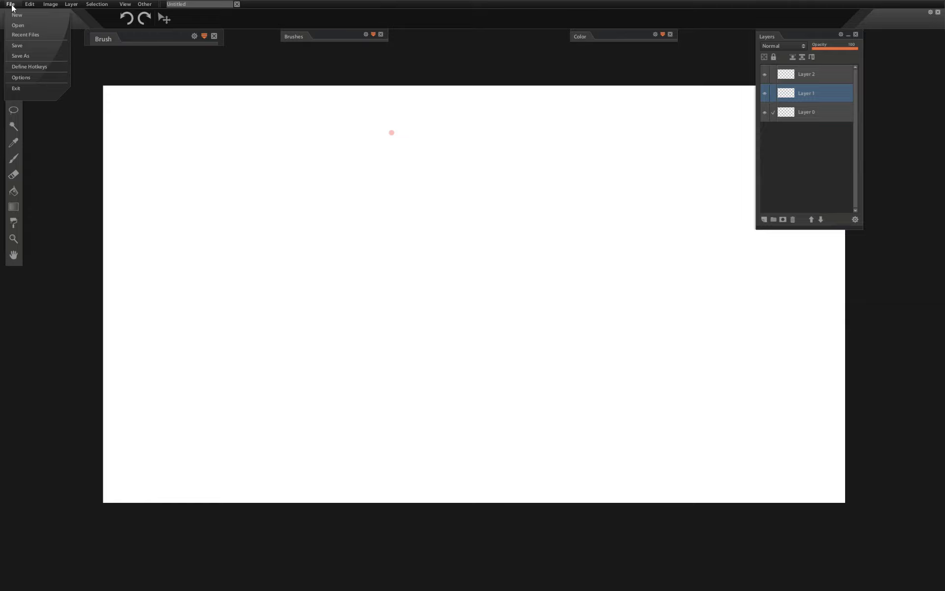
{"action": "left_click", "coordinate": [45, 66]}
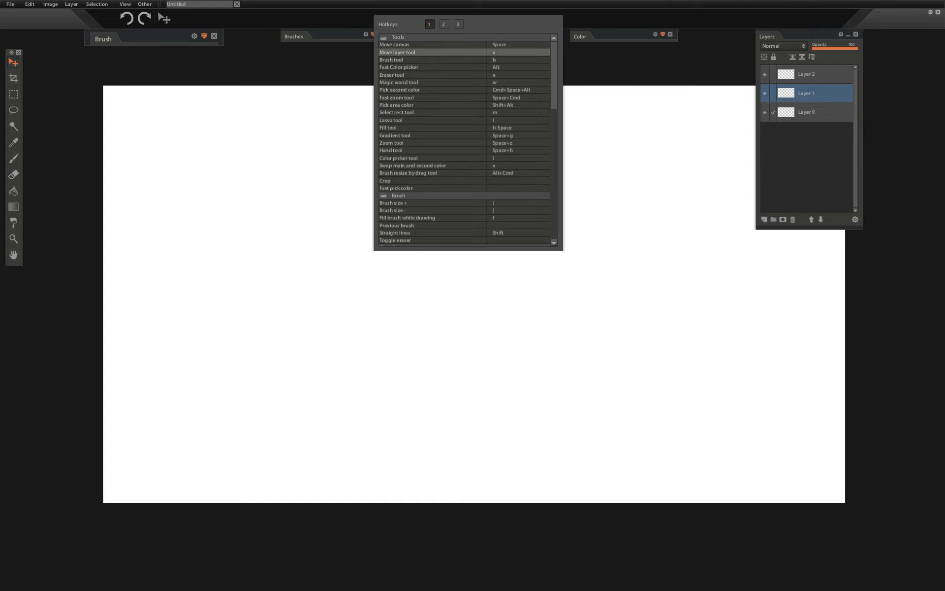
{"action": "left_click", "coordinate": [10, 4]}
{"action": "left_click", "coordinate": [31, 76]}
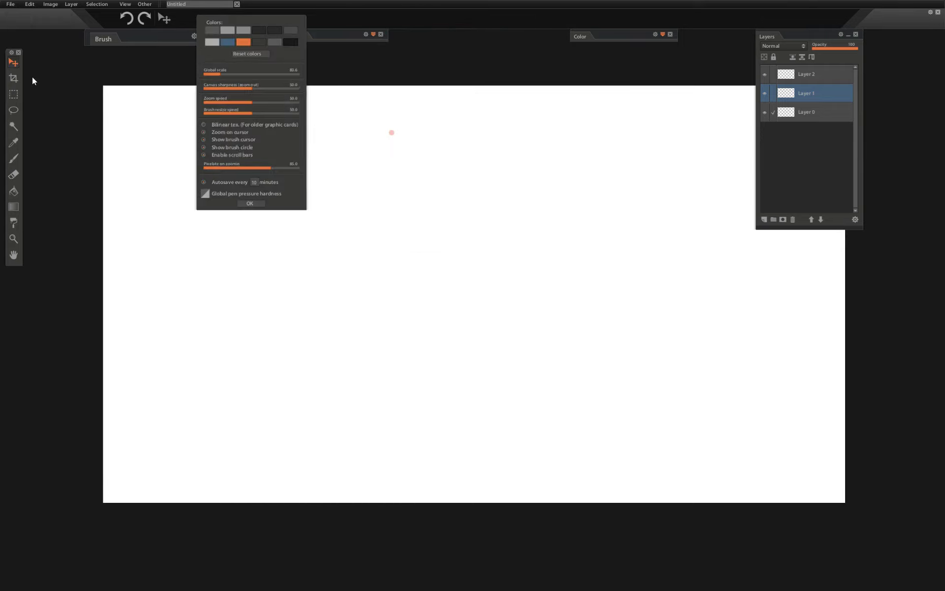
{"action": "left_click_drag", "start_coordinate": [217, 75], "coordinate": [269, 91]}
{"action": "left_click", "coordinate": [275, 274]}
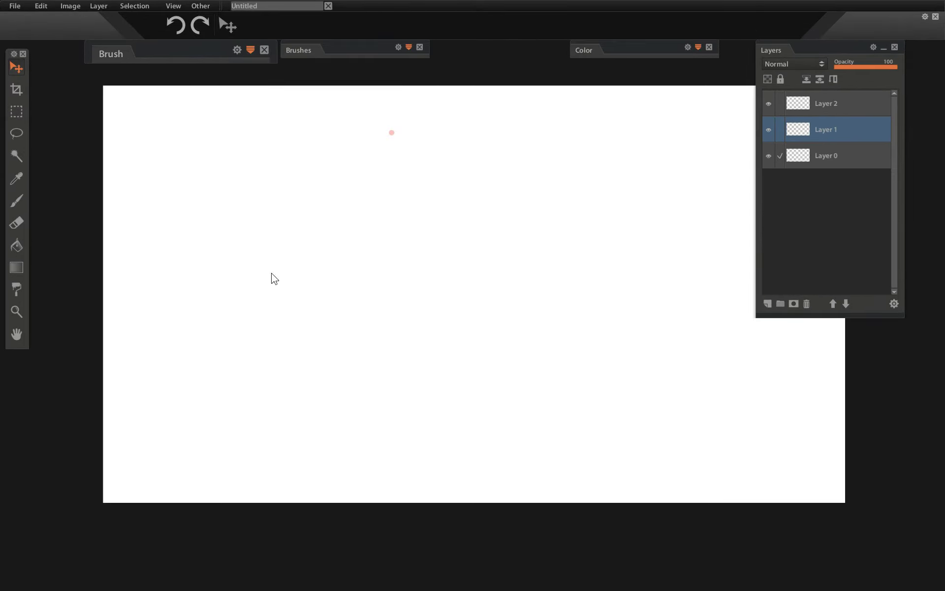
Step: Collapse every group in the hotkey definitions list, from Tools through Other
{"action": "left_click", "coordinate": [20, 7]}
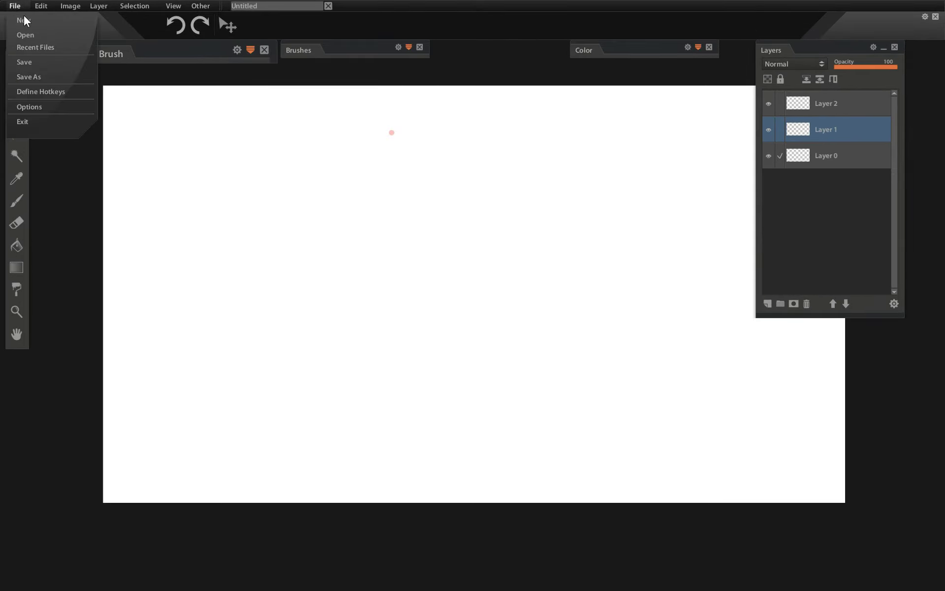
{"action": "left_click", "coordinate": [47, 91]}
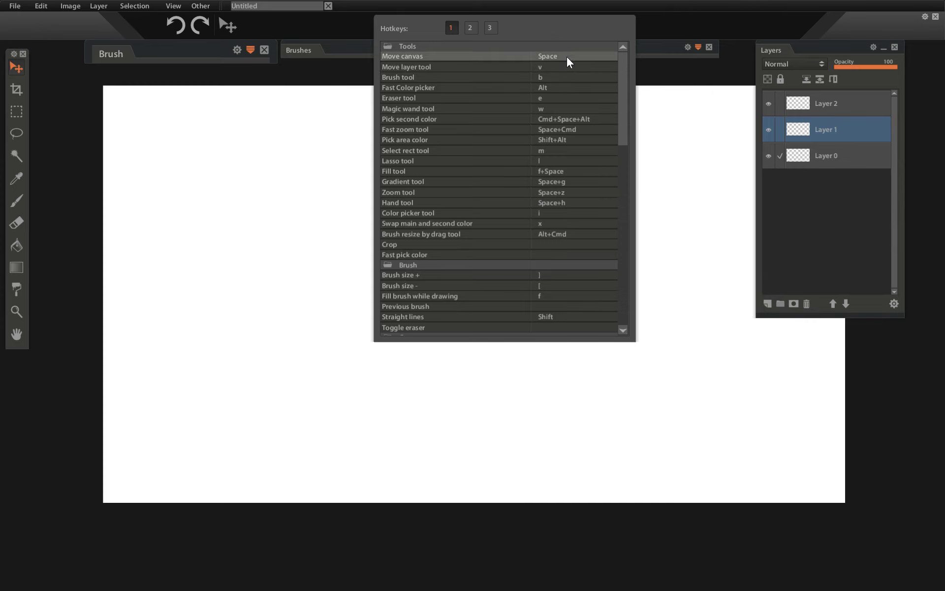
{"action": "left_click", "coordinate": [426, 47]}
{"action": "left_click", "coordinate": [427, 57]}
{"action": "left_click", "coordinate": [427, 65]}
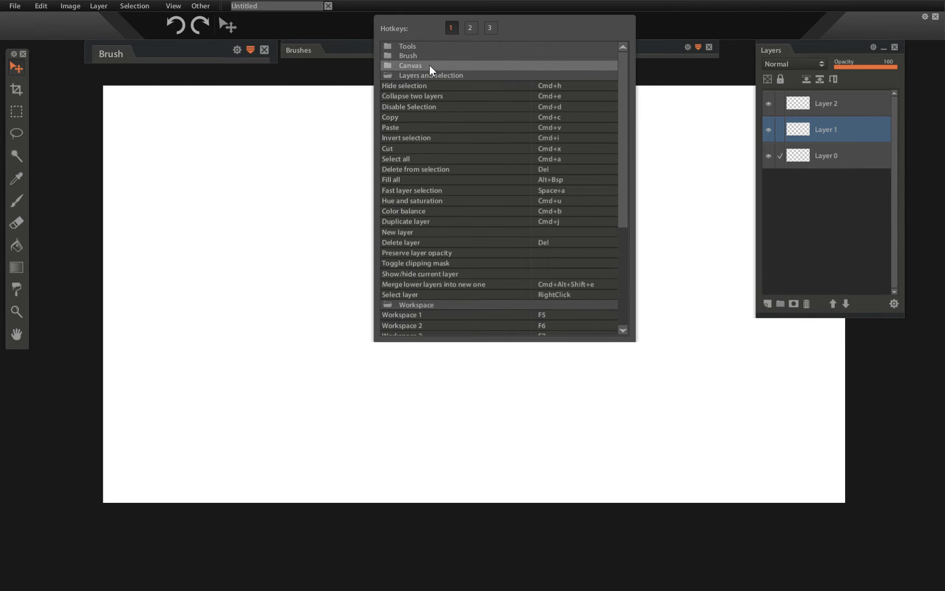
{"action": "left_click", "coordinate": [432, 75]}
{"action": "left_click", "coordinate": [436, 84]}
{"action": "left_click", "coordinate": [435, 93]}
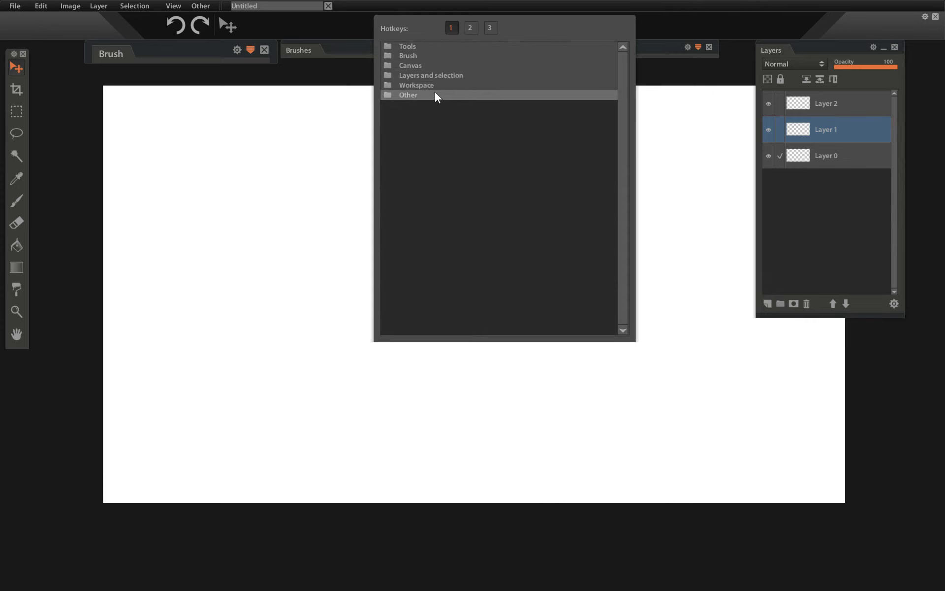
Step: Browse the Other, Layers and selection and Canvas shortcuts, then tilt the canvas slightly clockwise
{"action": "left_click", "coordinate": [432, 96]}
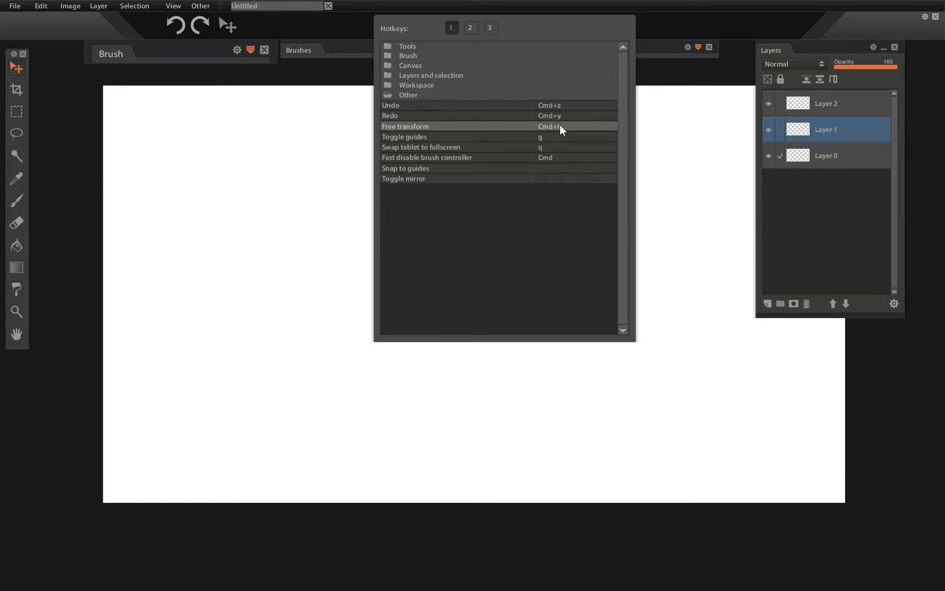
{"action": "left_click", "coordinate": [420, 96]}
{"action": "left_click", "coordinate": [426, 75]}
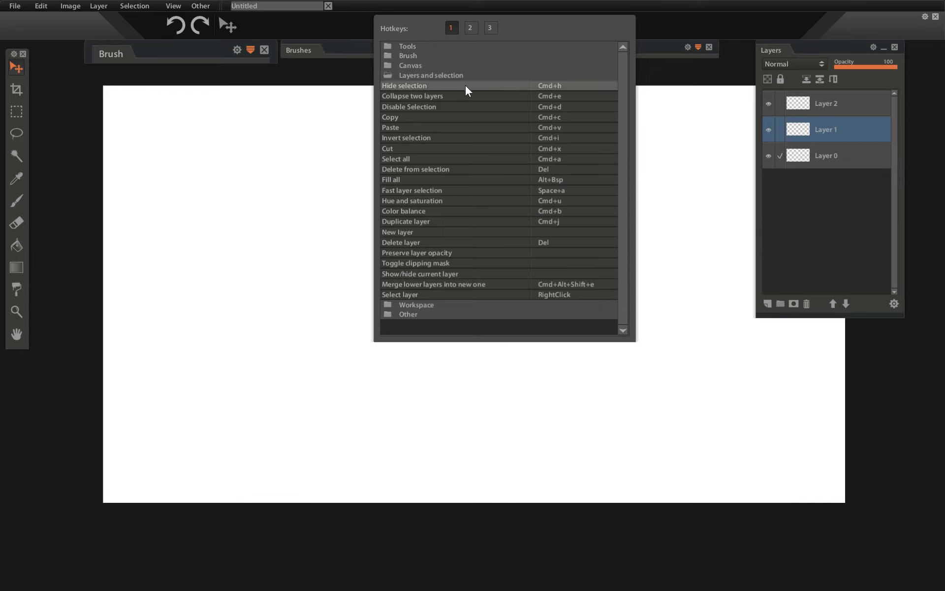
{"action": "left_click", "coordinate": [465, 75]}
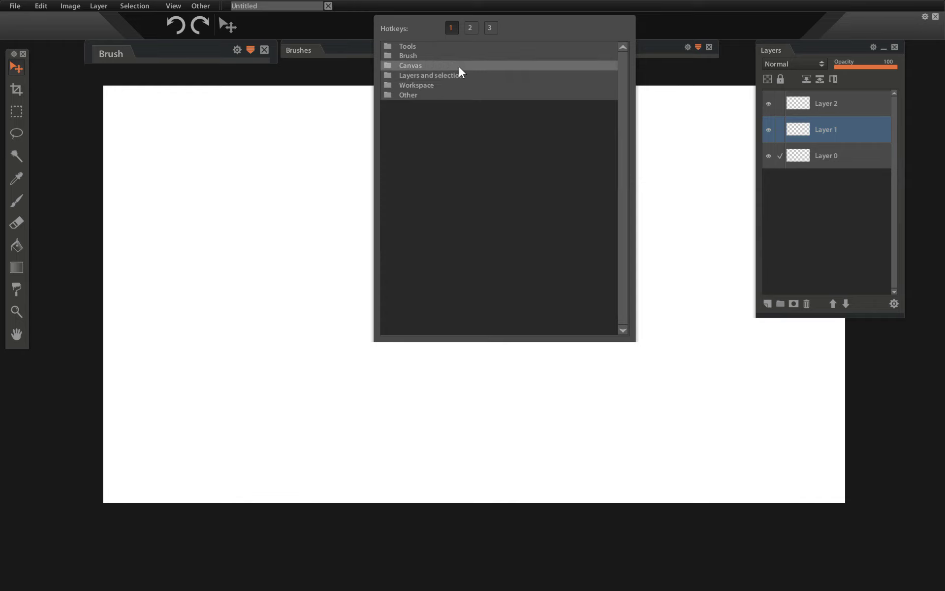
{"action": "left_click", "coordinate": [458, 67]}
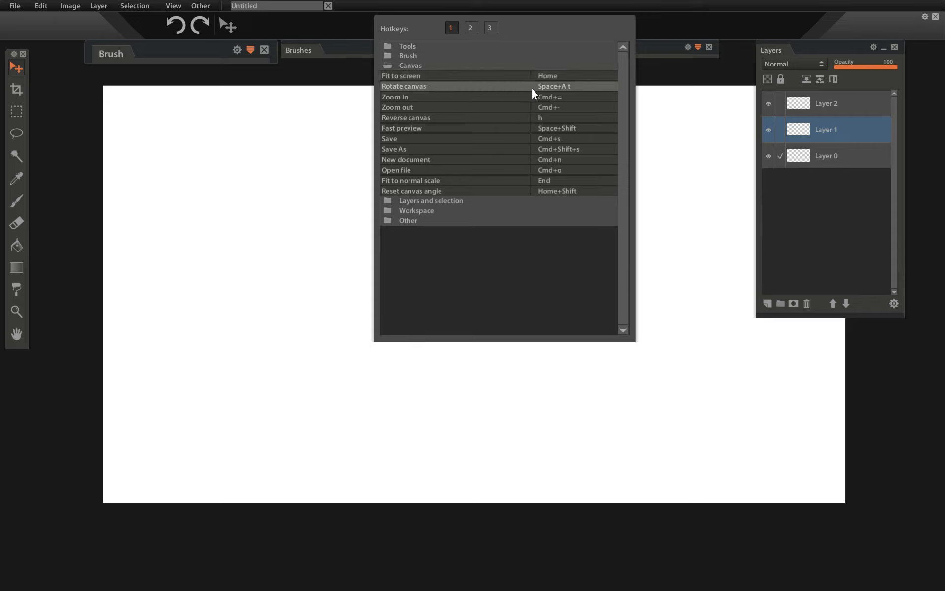
{"action": "left_click", "coordinate": [311, 89]}
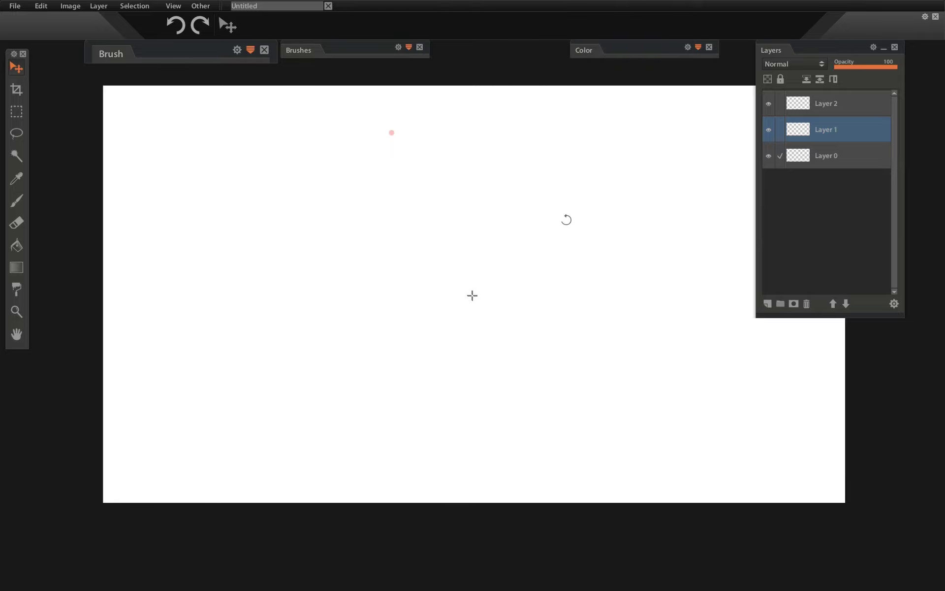
{"action": "mouse_move", "coordinate": [565, 217]}
{"action": "left_mouse_down"}
{"action": "mouse_move", "coordinate": [563, 233]}
{"action": "mouse_move", "coordinate": [551, 221]}
{"action": "left_mouse_up"}
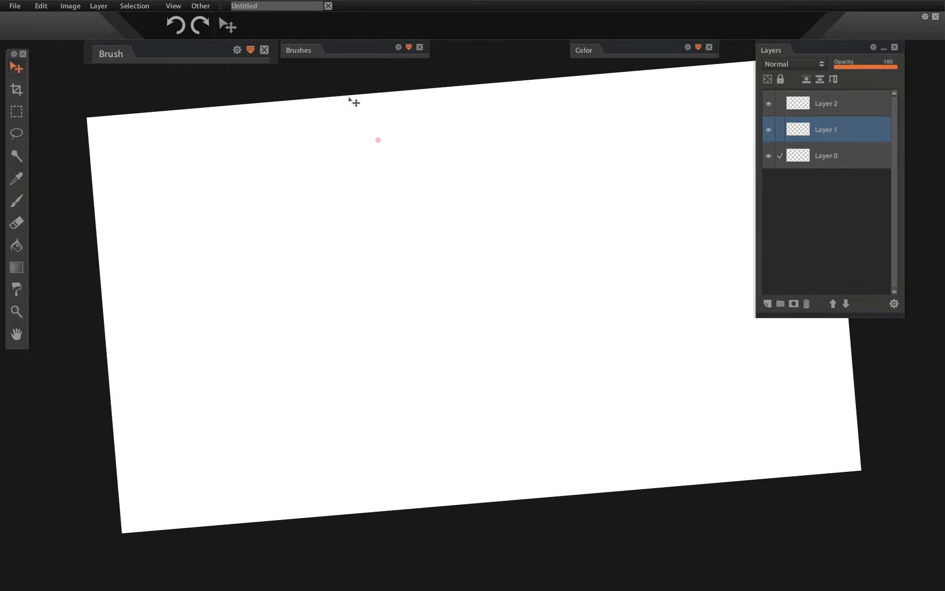
Step: Assign Ctrl+Alt+Space to Reset canvas angle and use it to level the canvas
{"action": "left_click", "coordinate": [23, 5]}
{"action": "left_click", "coordinate": [41, 91]}
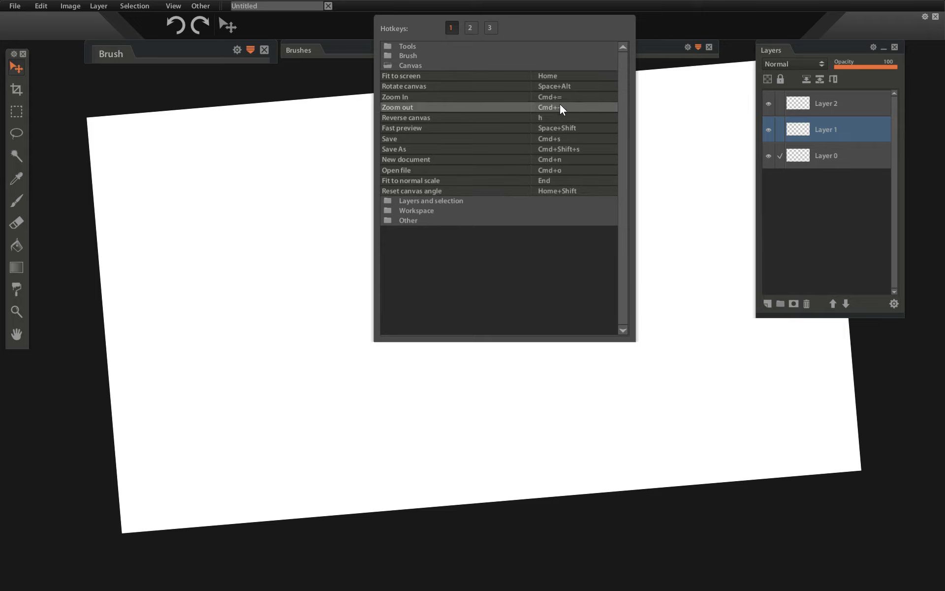
{"action": "left_click", "coordinate": [561, 191]}
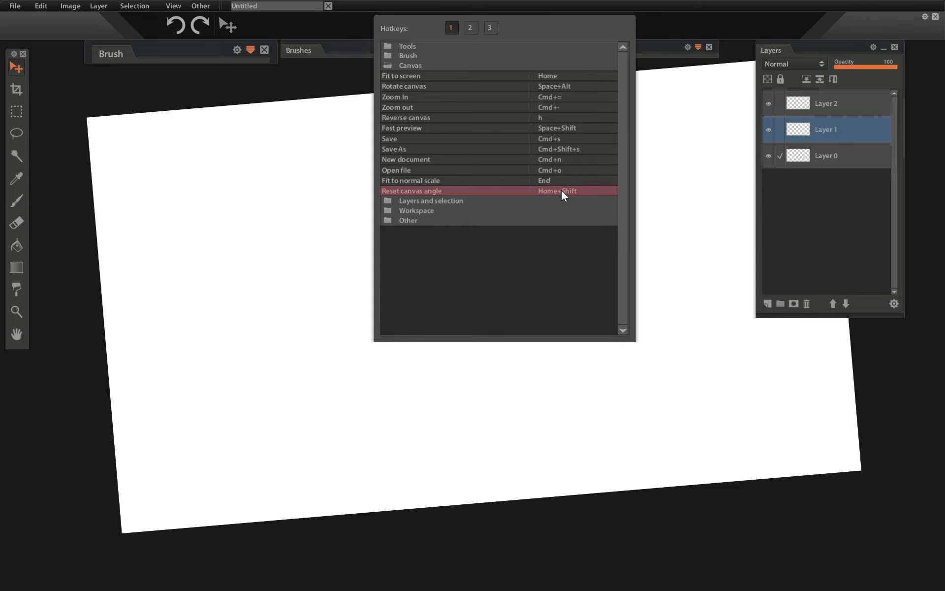
{"action": "key", "text": "ctrl+alt+space"}
{"action": "left_click", "coordinate": [302, 91]}
{"action": "key", "text": "ctrl+alt+space"}
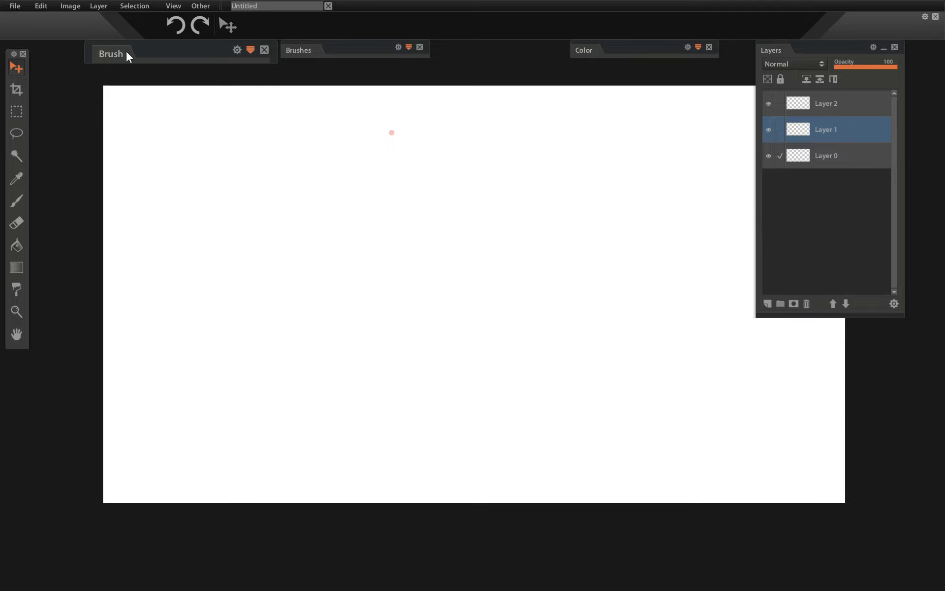
Step: Bring up File > Define Hotkeys to check the canvas shortcuts
{"action": "left_click", "coordinate": [12, 6]}
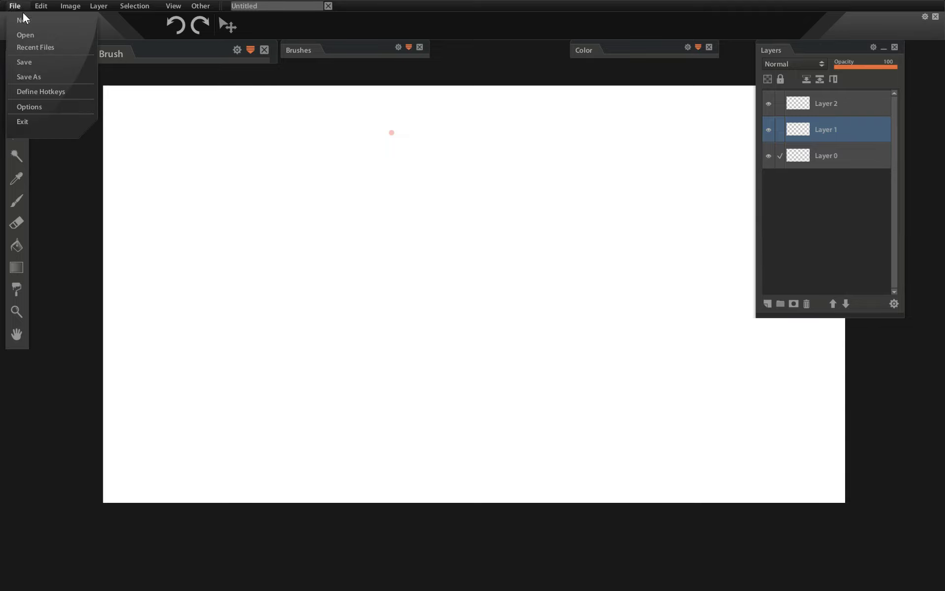
{"action": "left_click", "coordinate": [57, 90]}
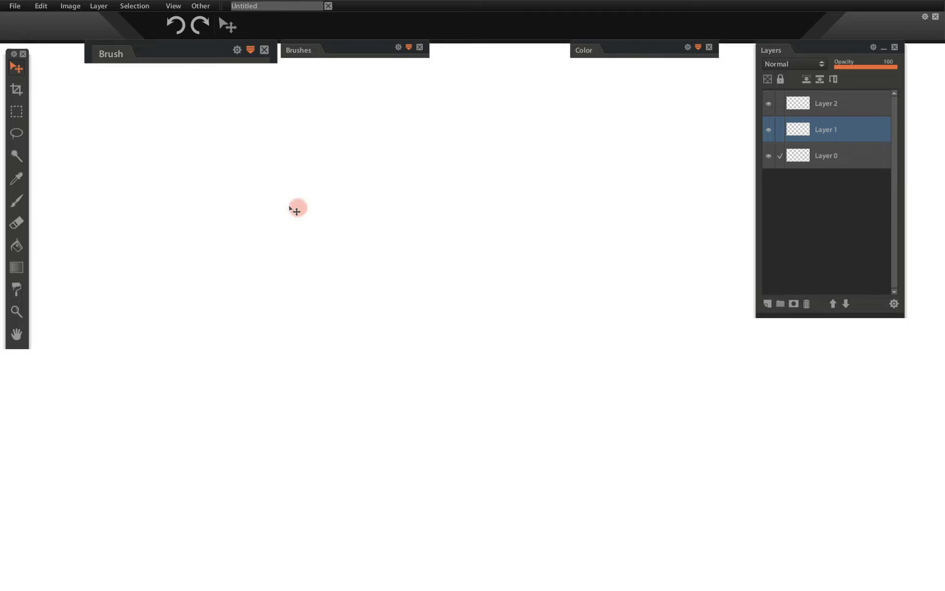
Step: Change the Fit to normal scale shortcut to Shift+Ctrl+Space
{"action": "left_click", "coordinate": [15, 7]}
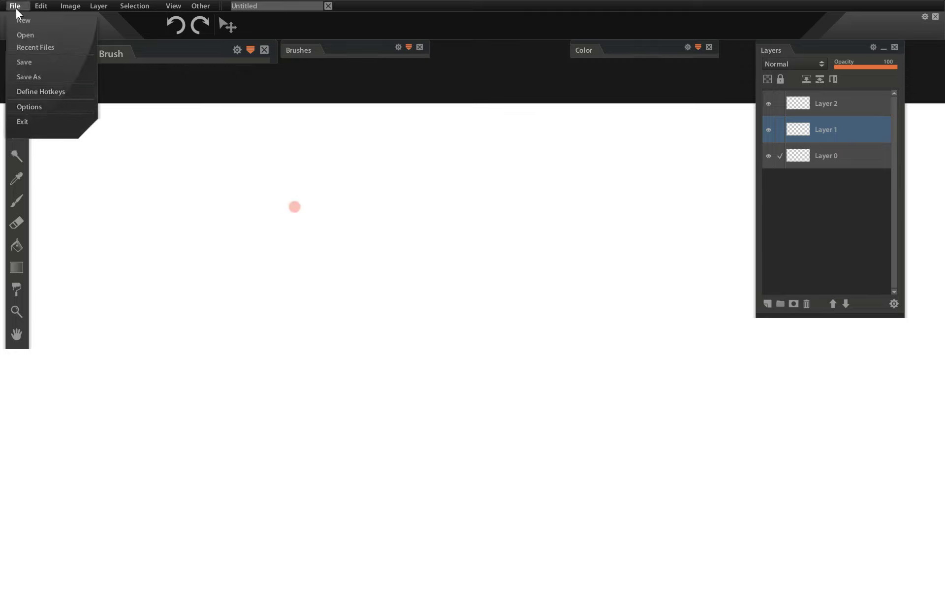
{"action": "left_click", "coordinate": [43, 92]}
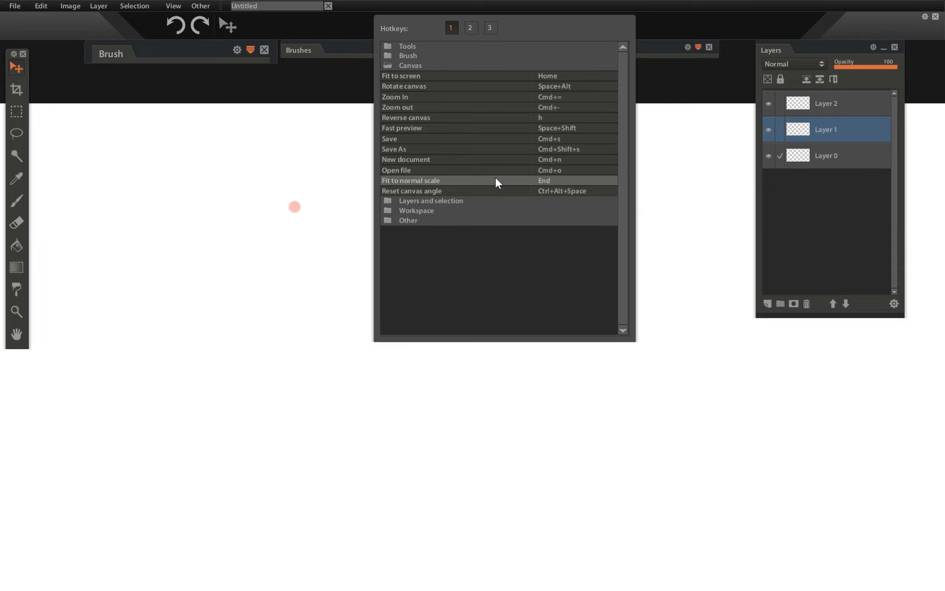
{"action": "left_click", "coordinate": [545, 179]}
{"action": "key", "text": "ctrl+shift+space"}
{"action": "left_click", "coordinate": [323, 89]}
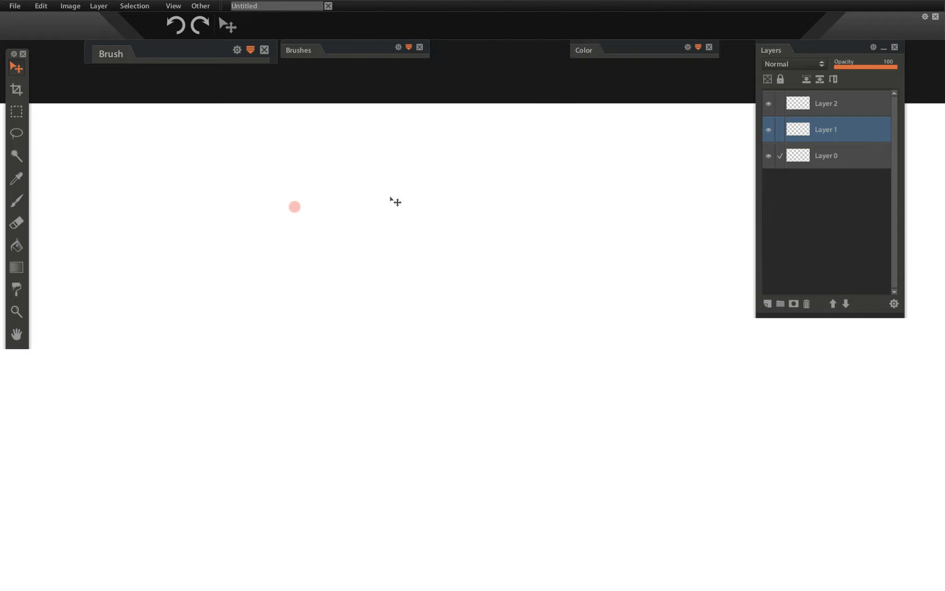
Step: Test Shift+Ctrl+Space fit and normal scale, rotate the canvas, then straighten it back to level
{"action": "key", "text": "ctrl+shift+space"}
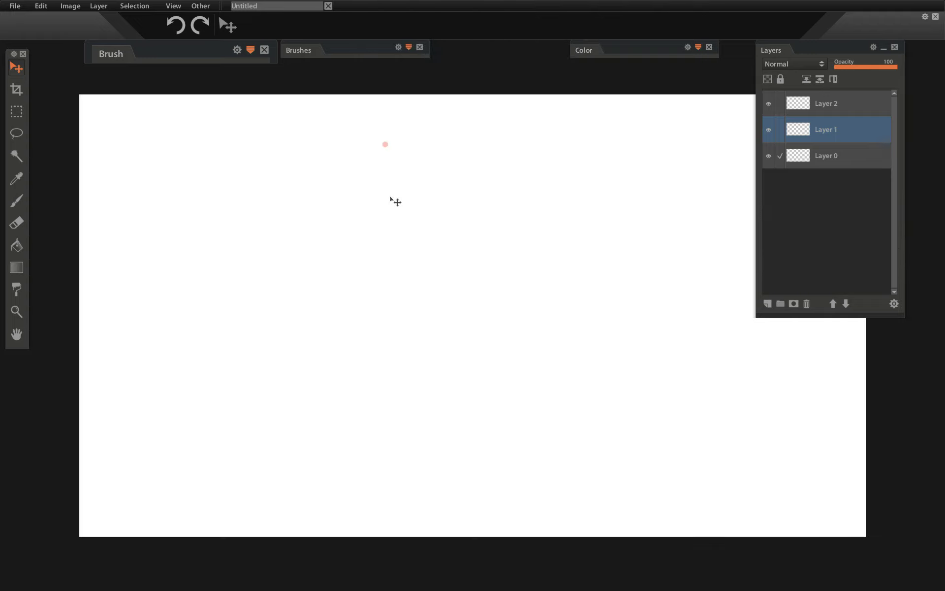
{"action": "key", "text": "ctrl+shift+space"}
{"action": "key", "text": "ctrl+shift+space"}
{"action": "mouse_move", "coordinate": [443, 154]}
{"action": "left_mouse_down"}
{"action": "mouse_move", "coordinate": [443, 183]}
{"action": "mouse_move", "coordinate": [426, 207]}
{"action": "mouse_move", "coordinate": [409, 161]}
{"action": "mouse_move", "coordinate": [417, 147]}
{"action": "mouse_move", "coordinate": [438, 151]}
{"action": "left_mouse_up"}
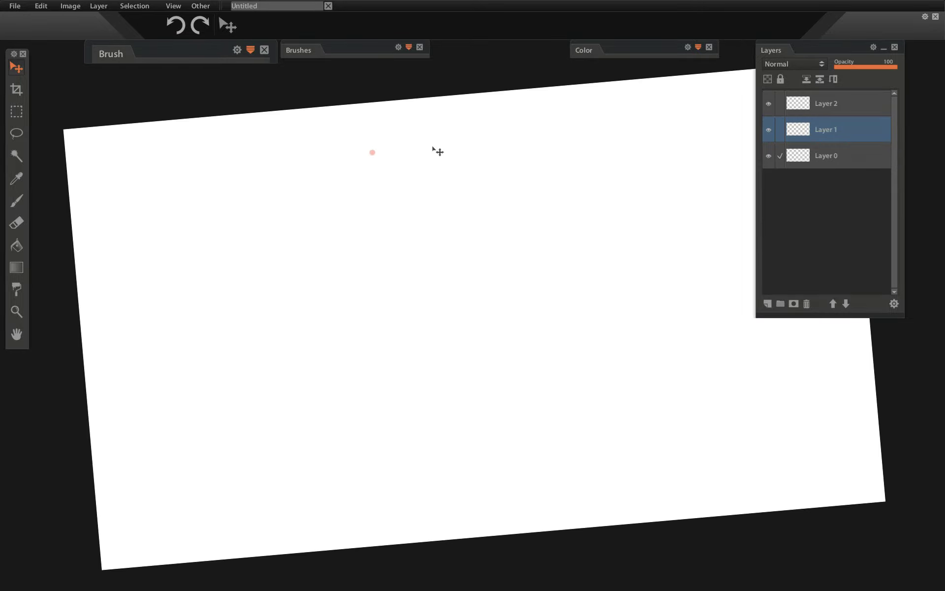
{"action": "key", "text": "Escape"}
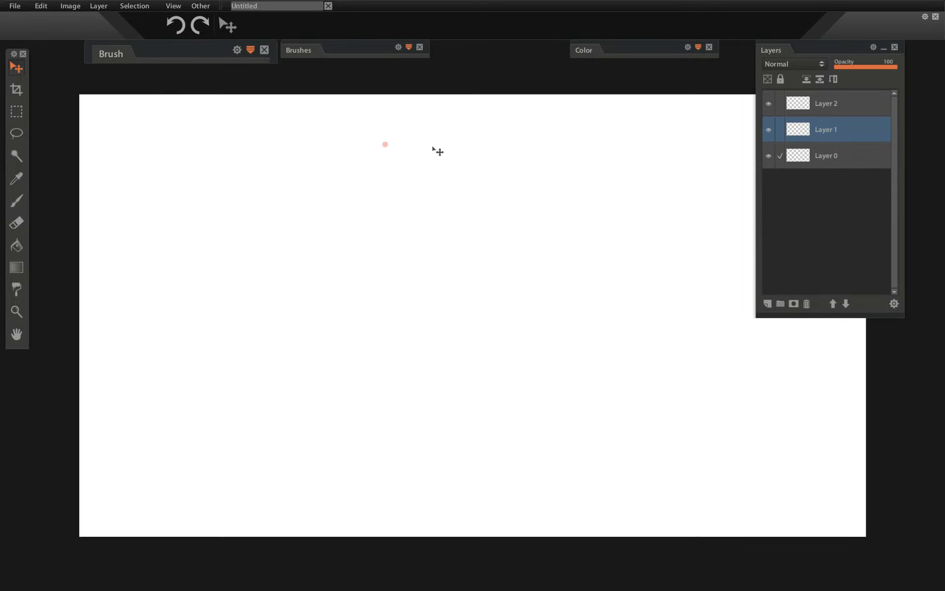
{"action": "left_click", "coordinate": [15, 7]}
{"action": "left_click", "coordinate": [45, 93]}
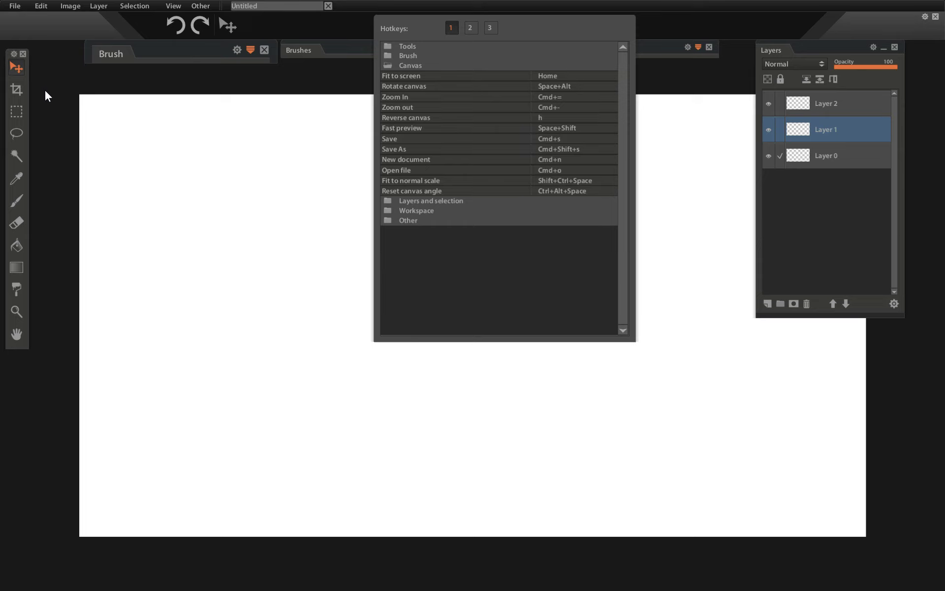
{"action": "left_click", "coordinate": [405, 65]}
{"action": "left_click", "coordinate": [409, 56]}
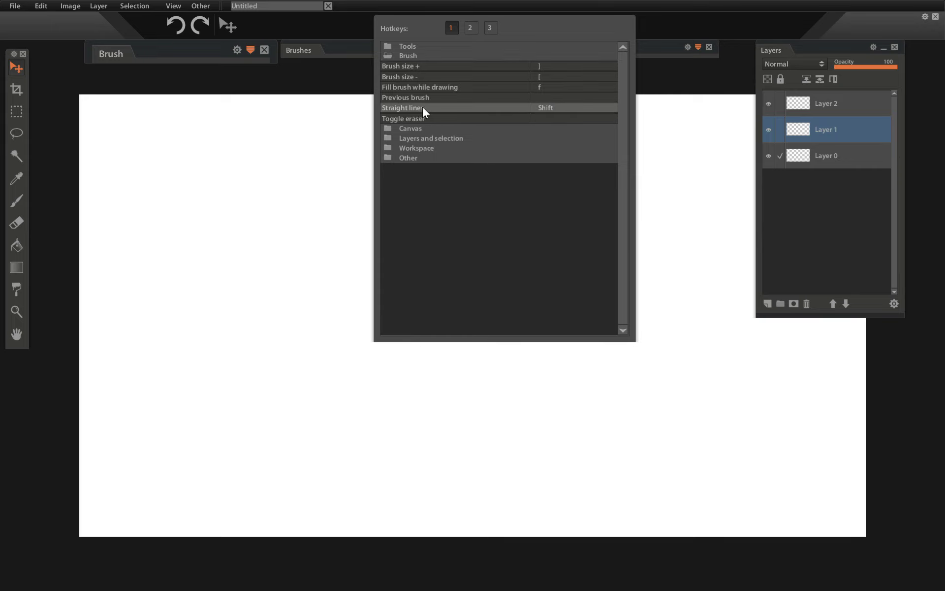
{"action": "left_click", "coordinate": [409, 55]}
{"action": "left_click", "coordinate": [408, 46]}
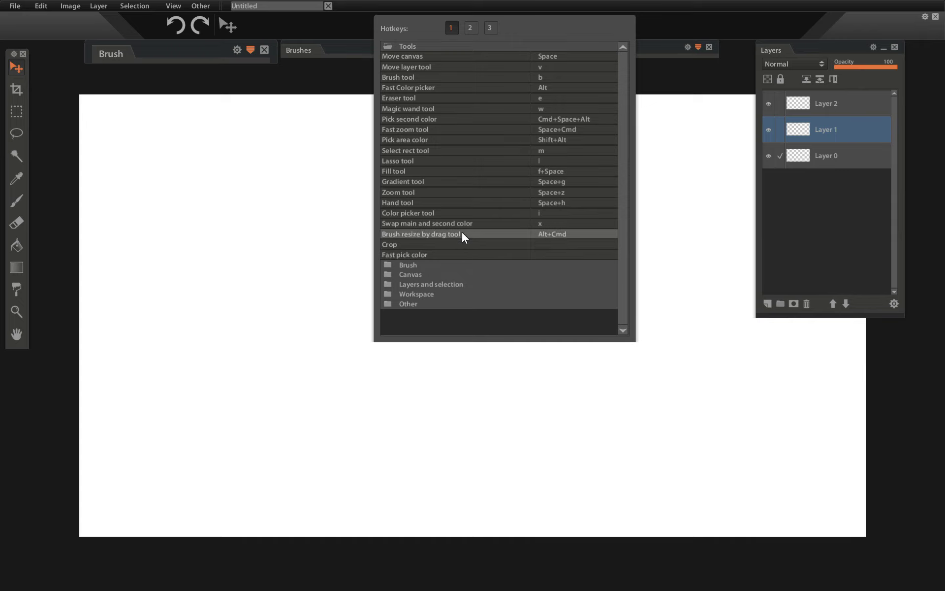
{"action": "left_click", "coordinate": [517, 181]}
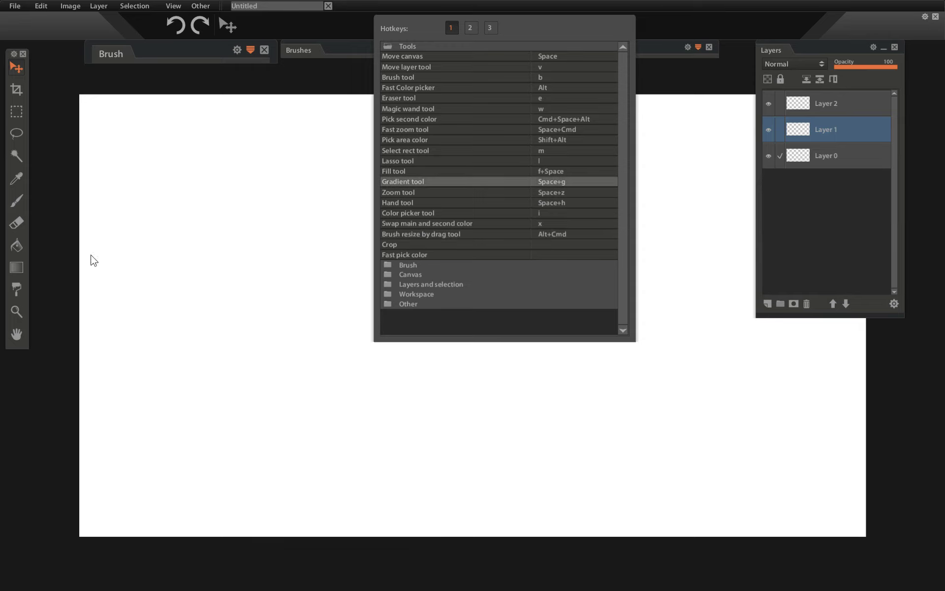
{"action": "left_click", "coordinate": [317, 246]}
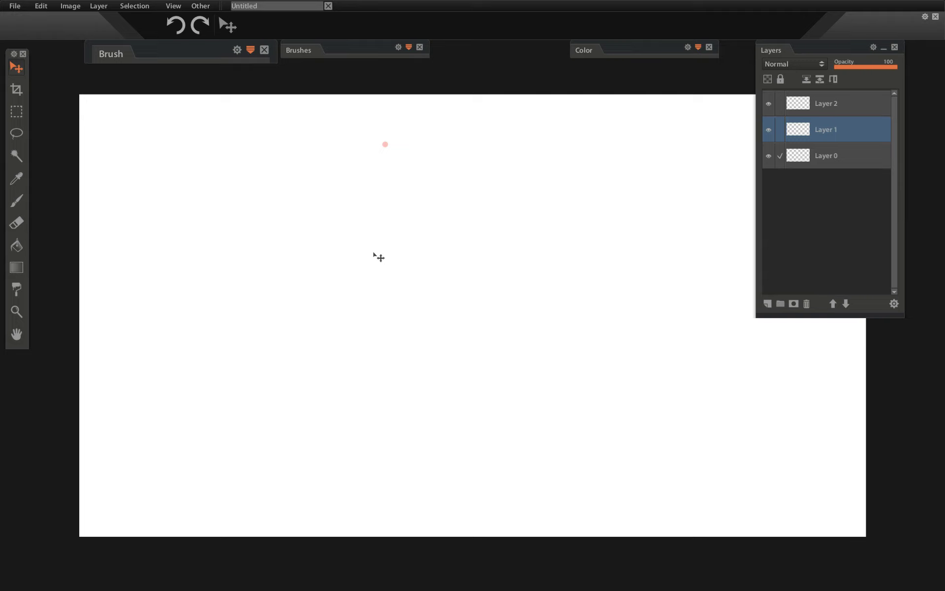
Step: Select the Brush, enlarge it to size 192 on the canvas, and bring up Define Hotkeys
{"action": "left_click", "coordinate": [18, 200]}
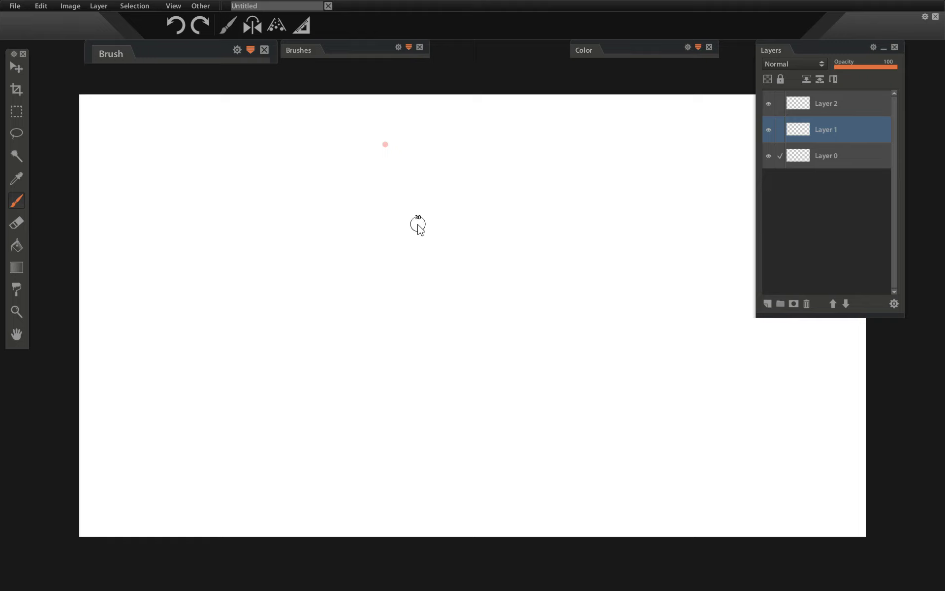
{"action": "mouse_move", "coordinate": [418, 225]}
{"action": "left_mouse_down"}
{"action": "mouse_move", "coordinate": [474, 225]}
{"action": "mouse_move", "coordinate": [422, 227]}
{"action": "left_mouse_up"}
{"action": "left_click", "coordinate": [15, 6]}
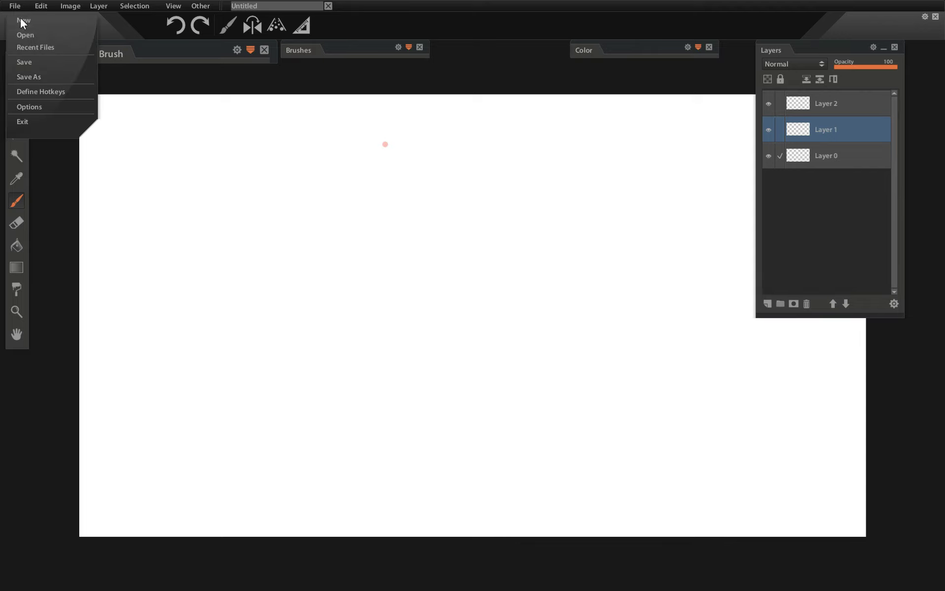
{"action": "left_click", "coordinate": [48, 89]}
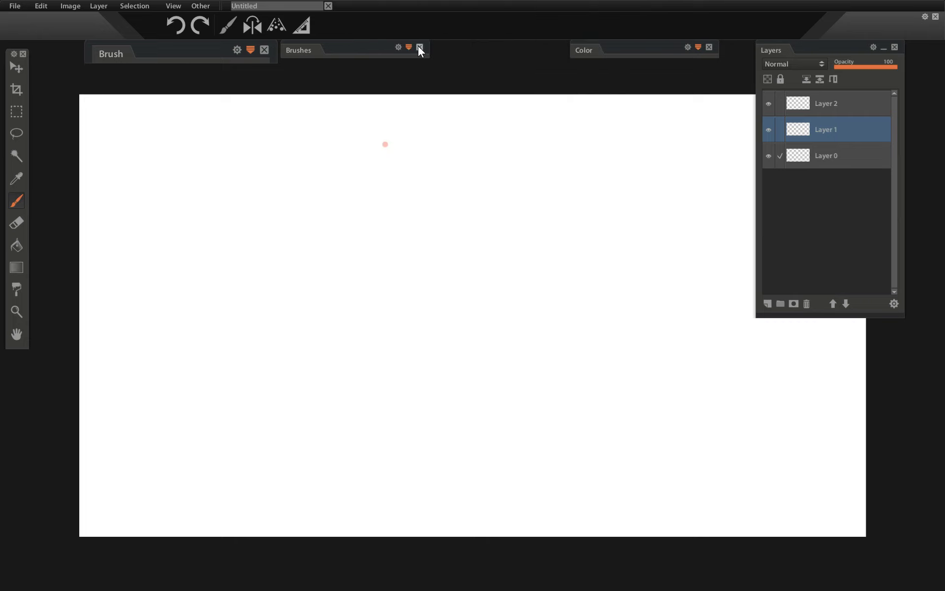
Step: Paint a red blob, a blue blob beside it and a lime stroke below
{"action": "left_click", "coordinate": [697, 47]}
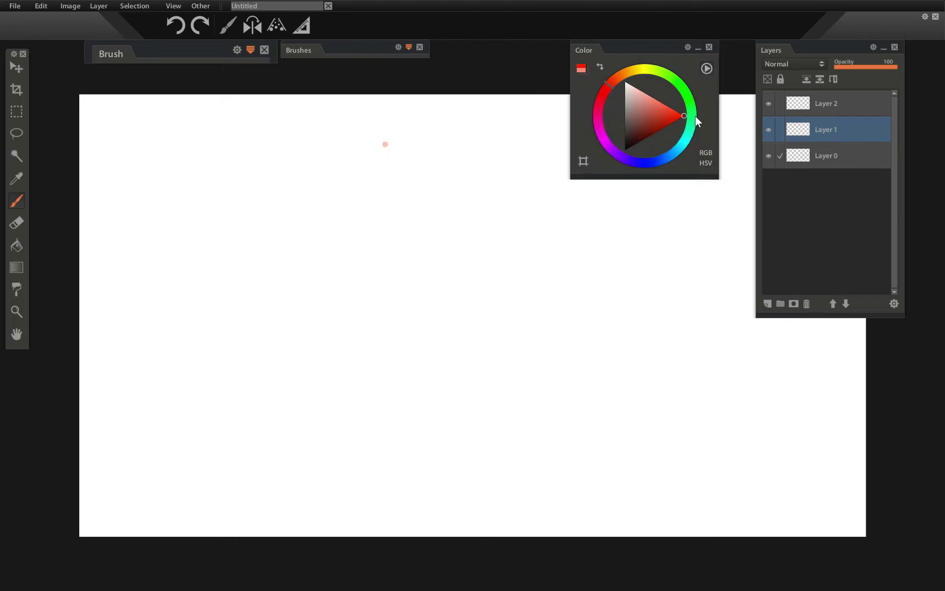
{"action": "left_click_drag", "start_coordinate": [301, 205], "coordinate": [362, 214]}
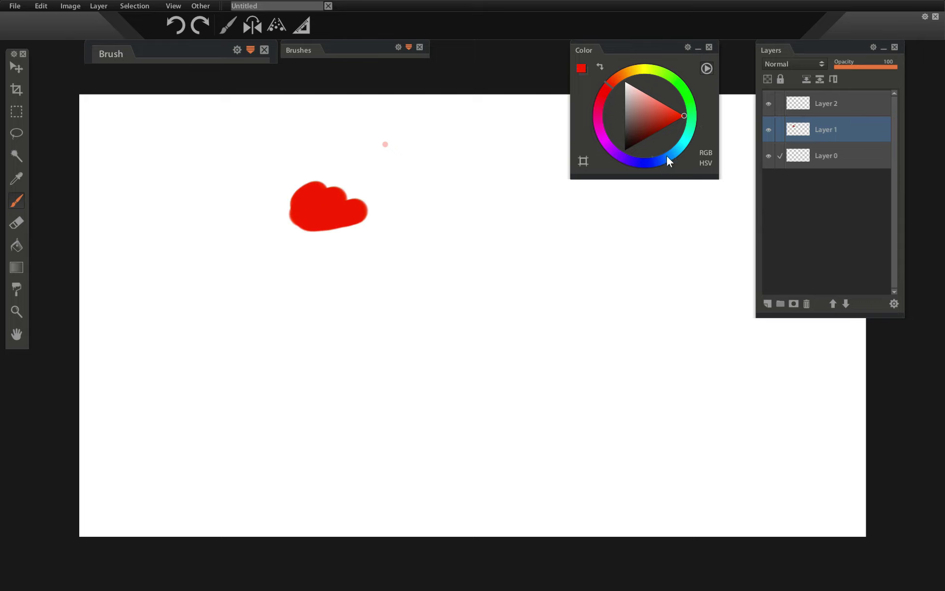
{"action": "left_click", "coordinate": [643, 163]}
{"action": "mouse_move", "coordinate": [494, 229]}
{"action": "left_mouse_down"}
{"action": "mouse_move", "coordinate": [507, 242]}
{"action": "mouse_move", "coordinate": [492, 269]}
{"action": "left_mouse_up"}
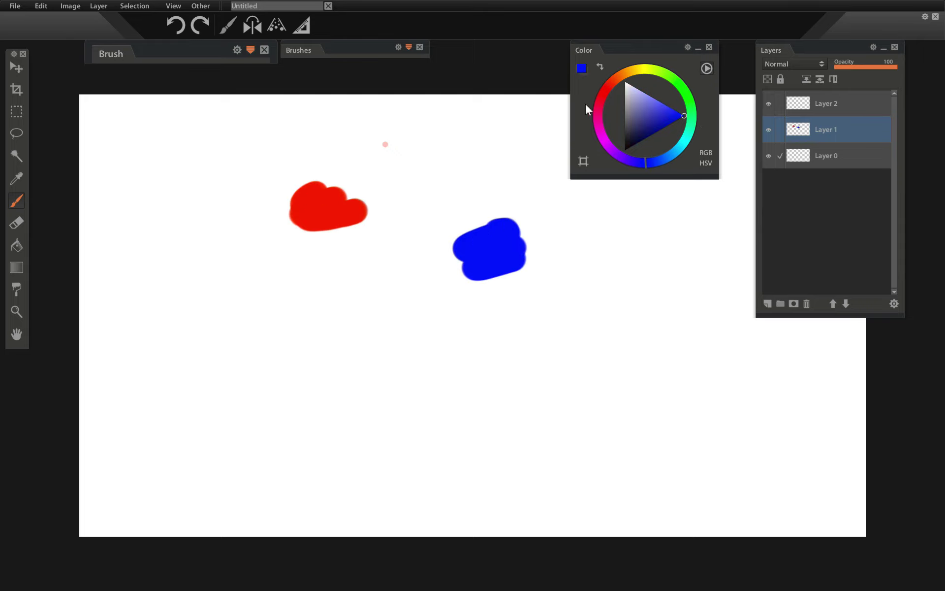
{"action": "left_click_drag", "start_coordinate": [675, 79], "coordinate": [660, 71]}
{"action": "left_click_drag", "start_coordinate": [411, 266], "coordinate": [354, 306]}
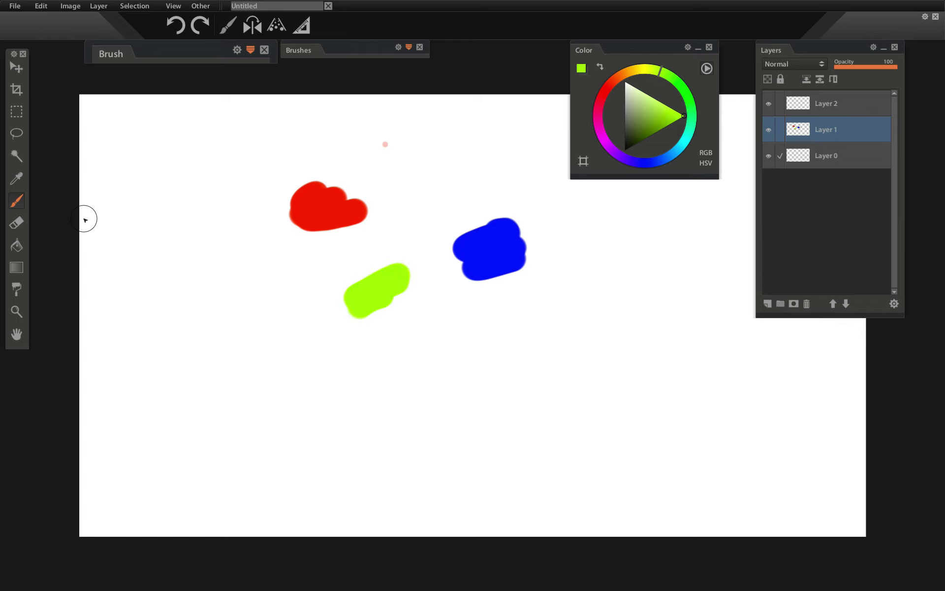
Step: Sample red, blue and green from the blobs with the Color Picker, then return to the brush
{"action": "left_click", "coordinate": [14, 178]}
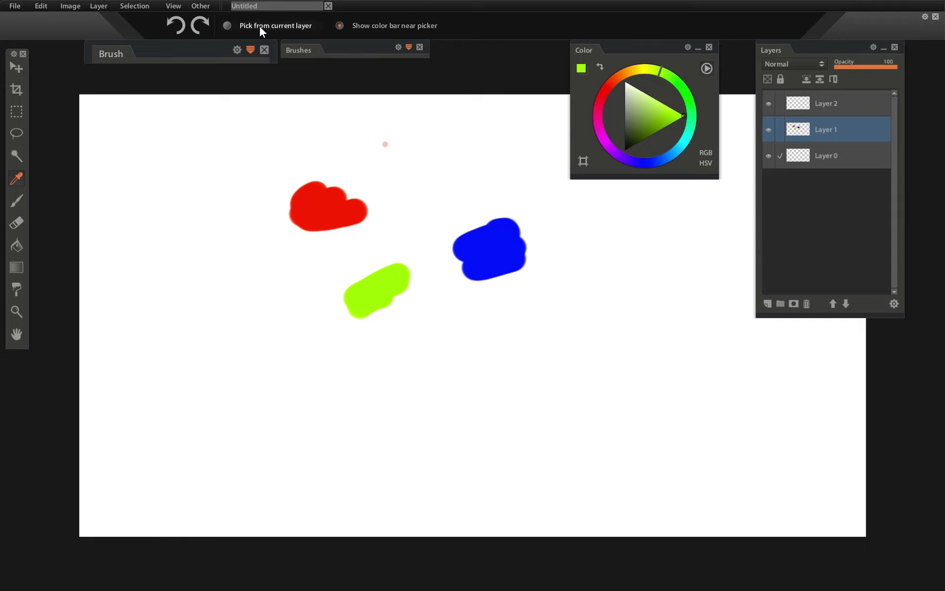
{"action": "left_click", "coordinate": [333, 197]}
{"action": "left_click", "coordinate": [498, 244]}
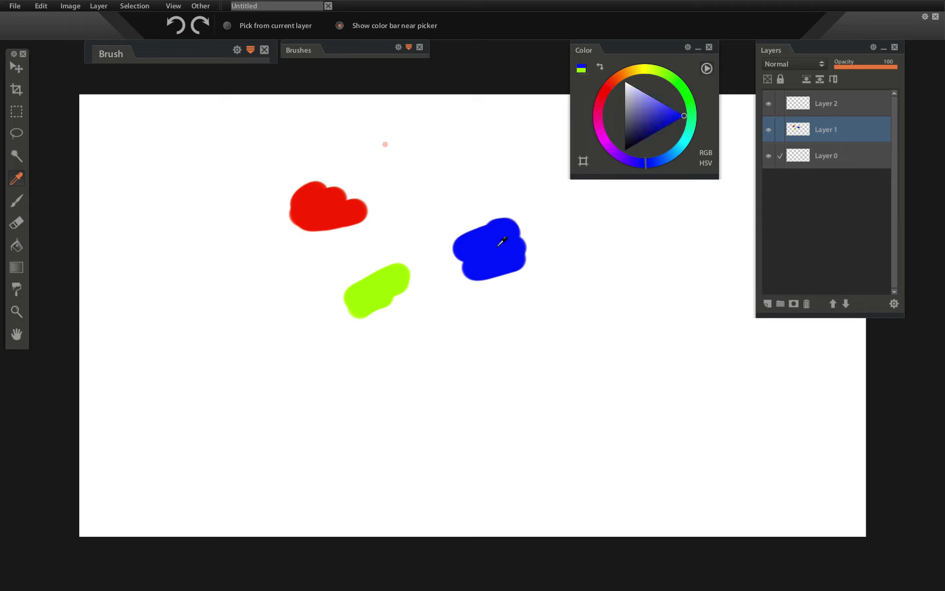
{"action": "left_click", "coordinate": [405, 267]}
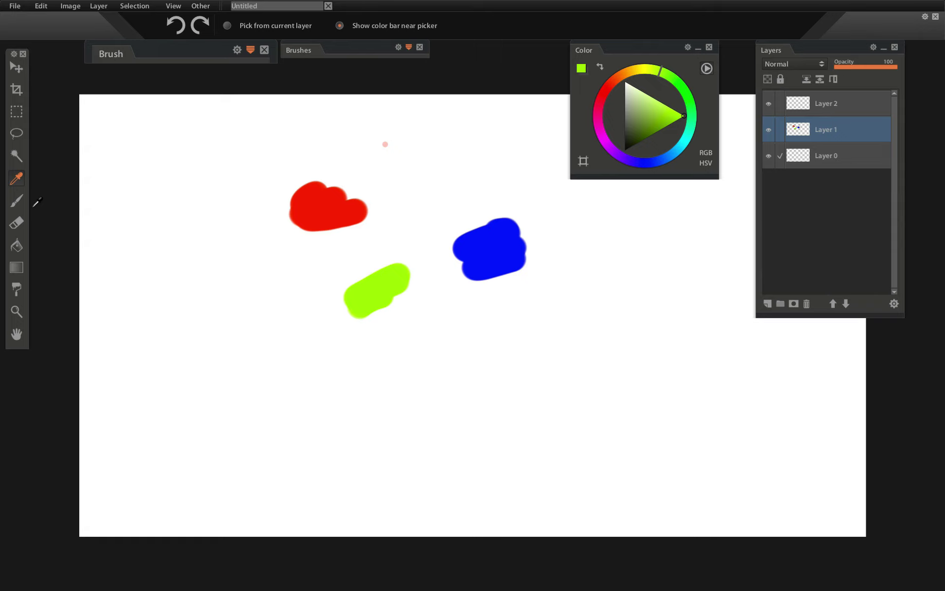
{"action": "left_click", "coordinate": [14, 202]}
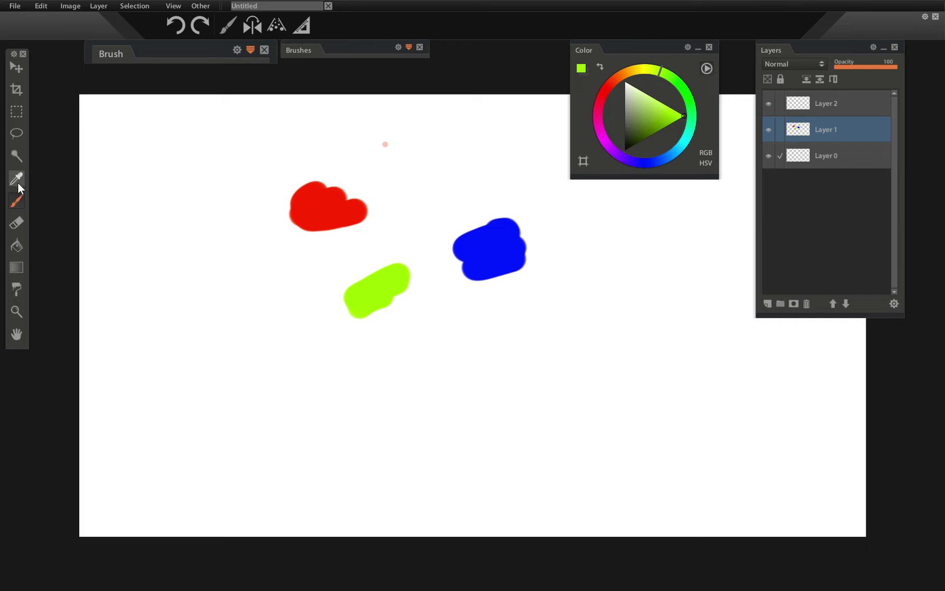
Step: Paint sampled blue, green and red dabs around the blobs, plus a red dab at lower left
{"action": "left_click", "coordinate": [492, 238], "text": "ctrl"}
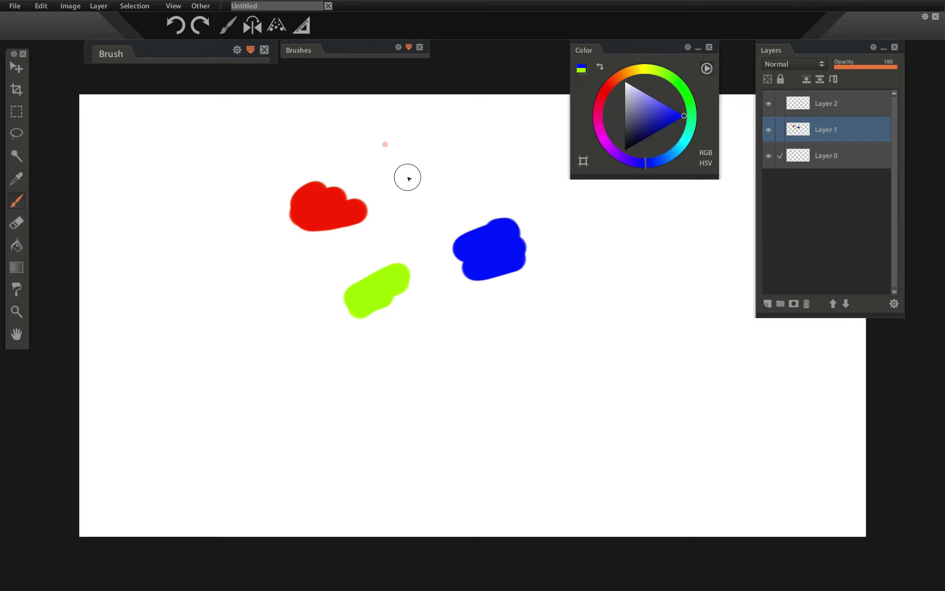
{"action": "left_click_drag", "start_coordinate": [423, 175], "coordinate": [449, 170]}
{"action": "left_click", "coordinate": [378, 290], "text": "ctrl"}
{"action": "left_click_drag", "start_coordinate": [371, 366], "coordinate": [390, 366]}
{"action": "left_click", "coordinate": [333, 214], "text": "ctrl"}
{"action": "left_click", "coordinate": [263, 180]}
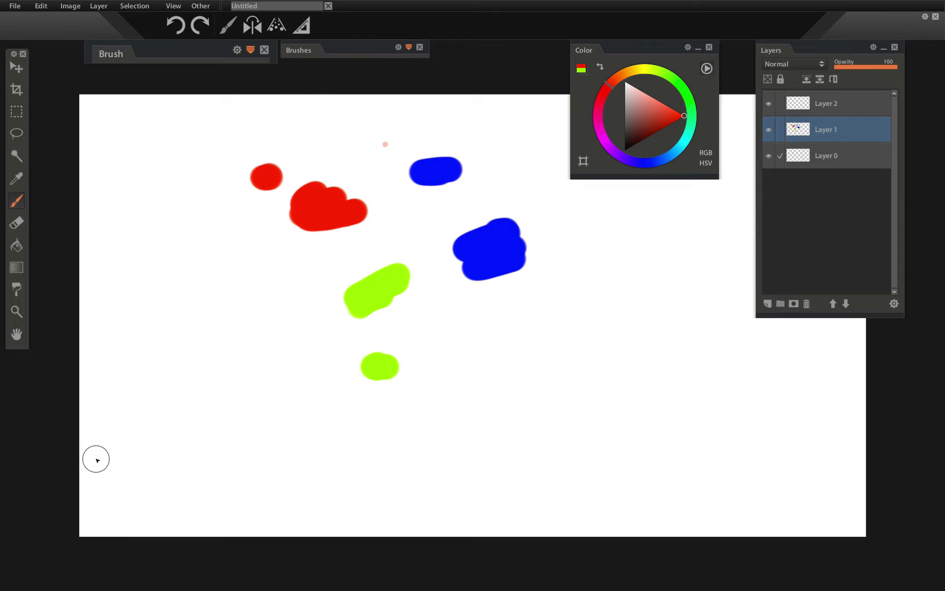
{"action": "left_click_drag", "start_coordinate": [99, 459], "coordinate": [107, 459]}
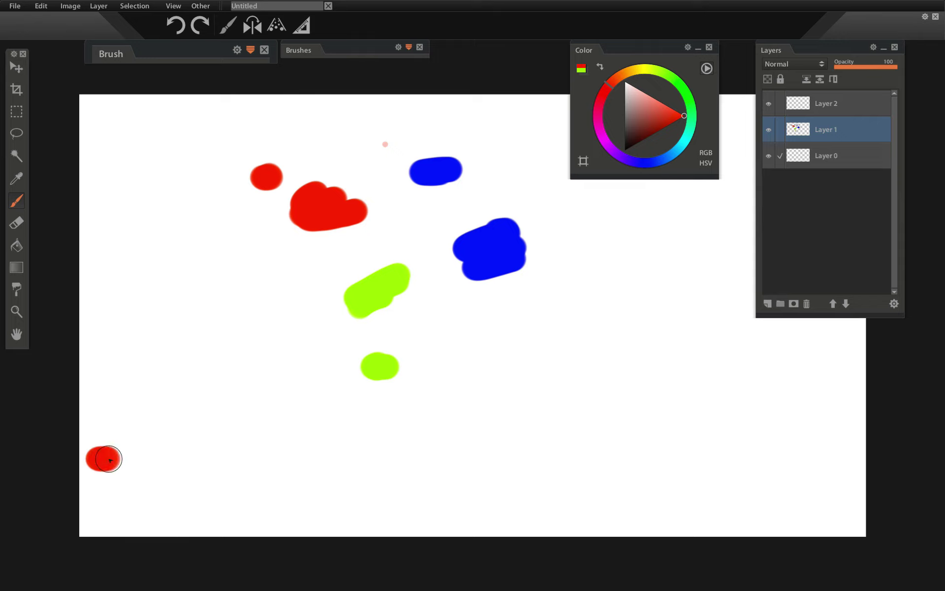
Step: Add green and blue dabs beside the lower-left red dot, forming a three-colour cluster
{"action": "left_click", "coordinate": [373, 289], "text": "alt"}
{"action": "left_click", "coordinate": [140, 459]}
{"action": "left_click", "coordinate": [494, 255], "text": "alt"}
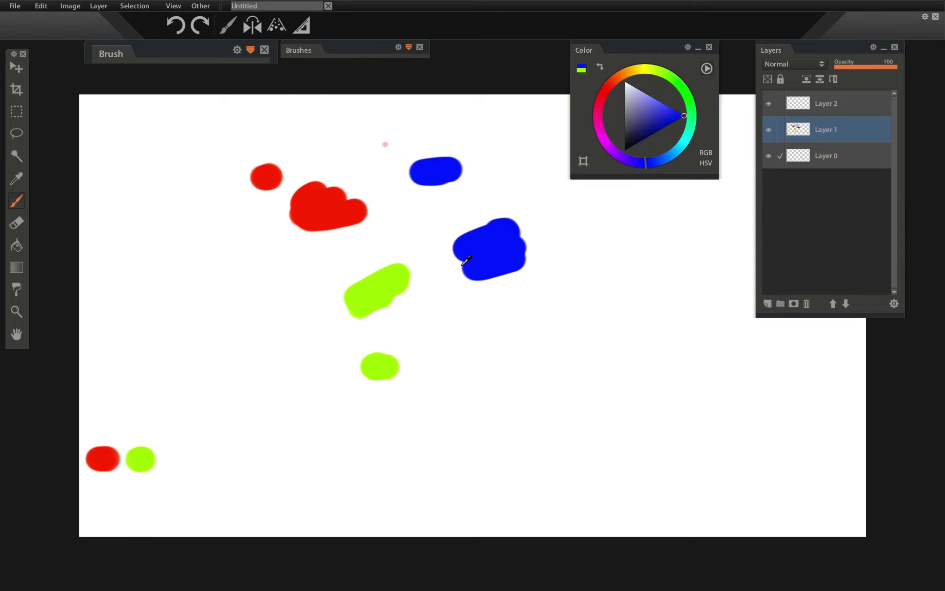
{"action": "left_click", "coordinate": [106, 427]}
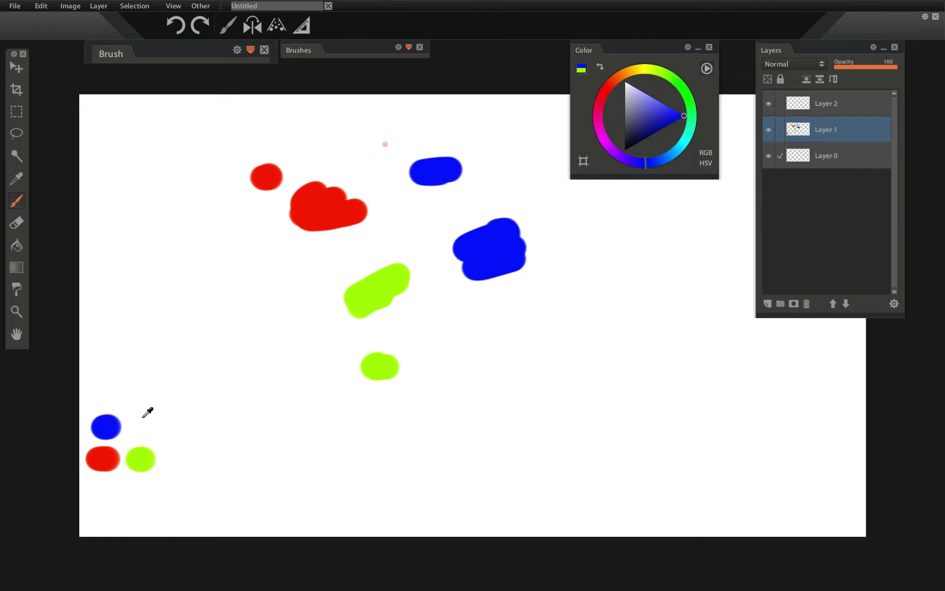
{"action": "left_click", "coordinate": [104, 457], "text": "alt"}
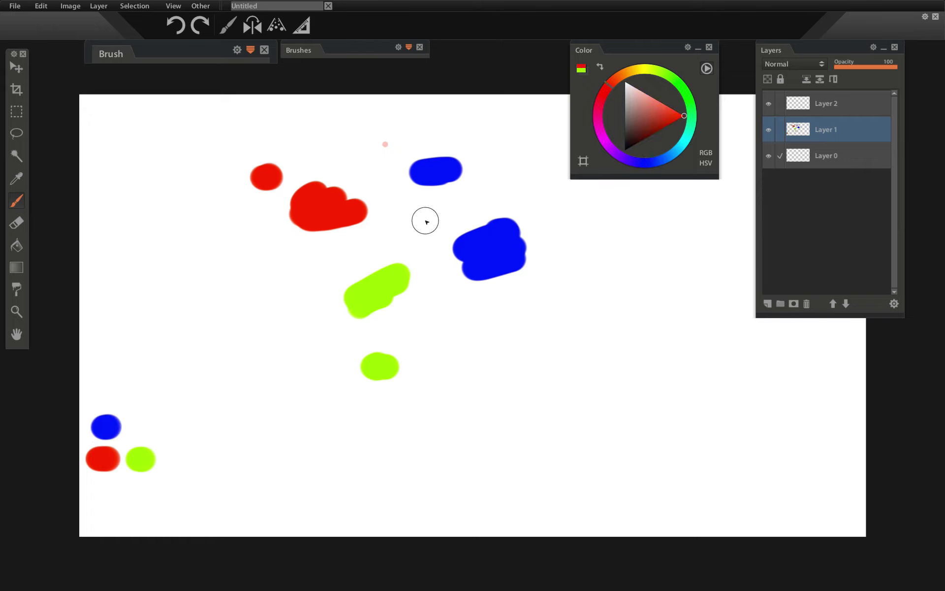
{"action": "left_click", "coordinate": [144, 458], "text": "alt"}
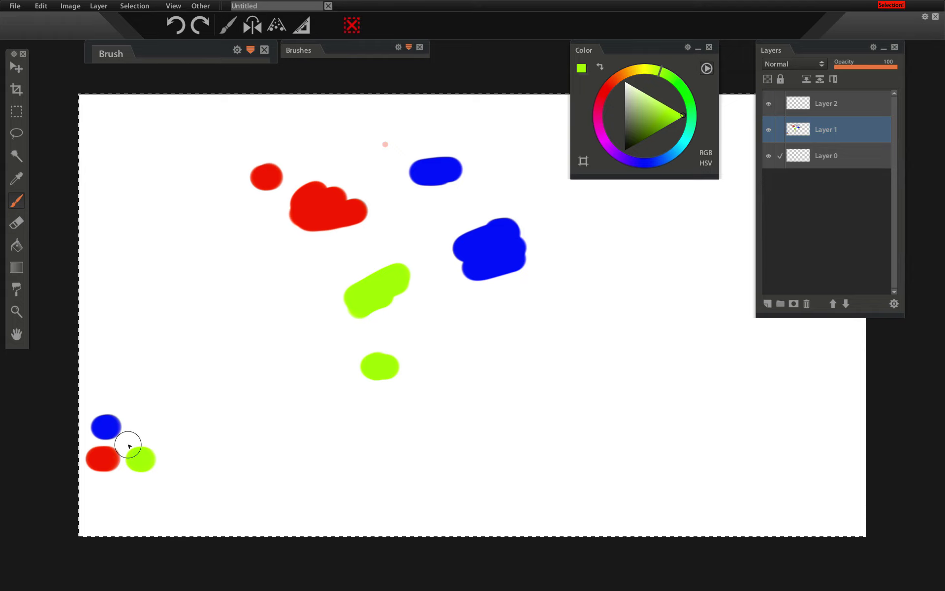
Step: Select all, delete the paint from Layer 1, and deselect
{"action": "key", "text": "ctrl+a"}
{"action": "key", "text": "Delete"}
{"action": "left_click", "coordinate": [351, 23]}
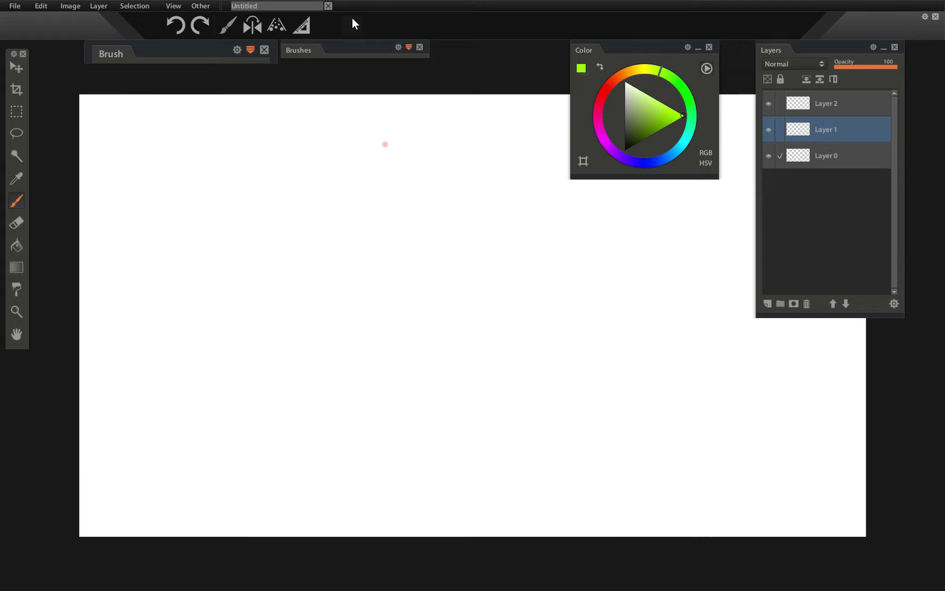
Step: Assign 'e' as the Eraser tool shortcut in the hotkey definitions
{"action": "left_click", "coordinate": [14, 6]}
{"action": "left_click", "coordinate": [40, 92]}
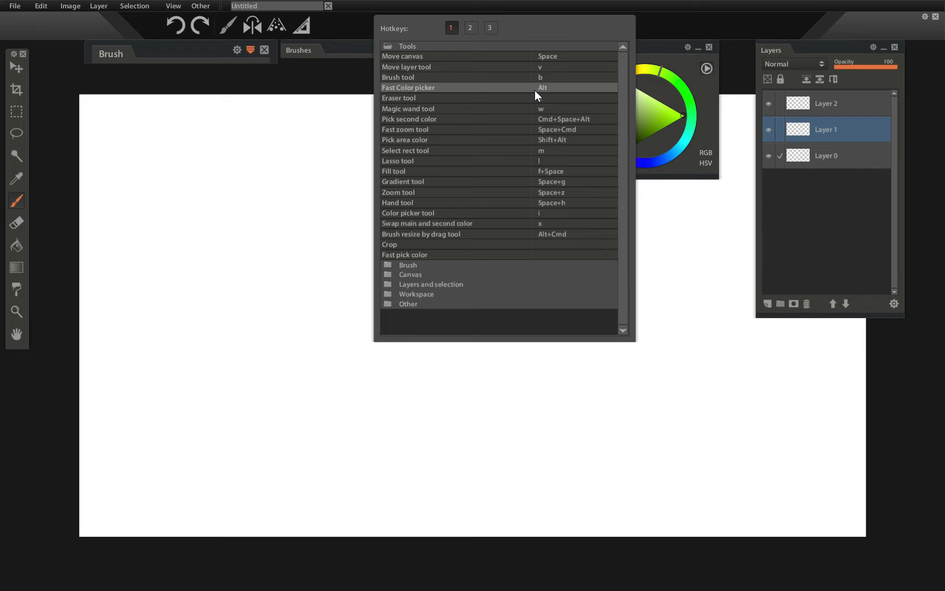
{"action": "key", "text": "e"}
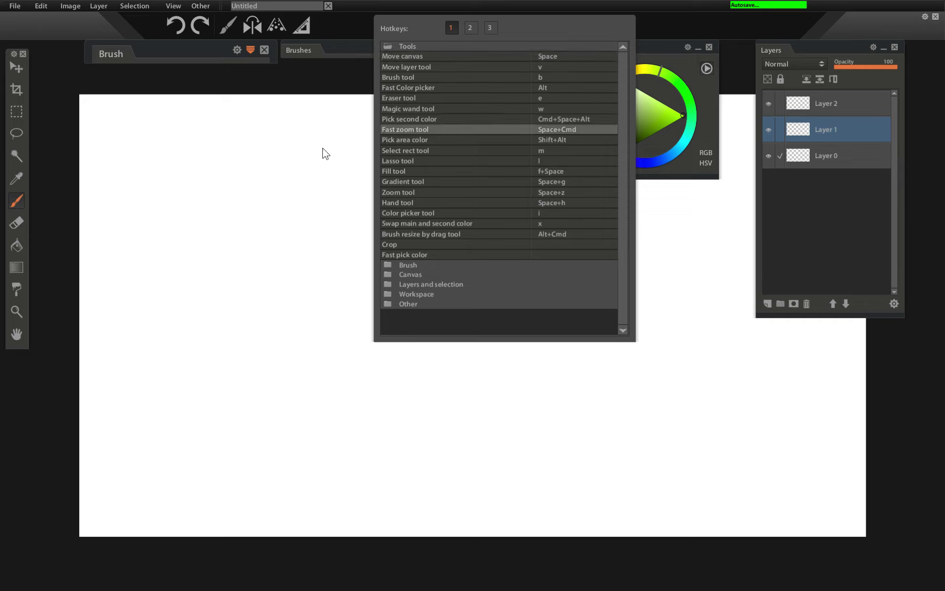
{"action": "mouse_move", "coordinate": [433, 209]}
{"action": "left_mouse_down"}
{"action": "mouse_move", "coordinate": [409, 202]}
{"action": "mouse_move", "coordinate": [536, 246]}
{"action": "mouse_move", "coordinate": [388, 255]}
{"action": "left_mouse_up"}
{"action": "scroll", "coordinate": [382, 221], "scroll_direction": "up", "scroll_amount": 2}
{"action": "scroll", "coordinate": [380, 218], "scroll_direction": "down", "scroll_amount": 1}
{"action": "scroll", "coordinate": [380, 227], "scroll_direction": "down", "scroll_amount": 1}
{"action": "mouse_move", "coordinate": [382, 238]}
{"action": "left_mouse_down"}
{"action": "mouse_move", "coordinate": [405, 212]}
{"action": "mouse_move", "coordinate": [394, 215]}
{"action": "left_mouse_up"}
Step: Expand the Other hotkey group and remap Free transform from Cmd+t to t
{"action": "left_click", "coordinate": [17, 7]}
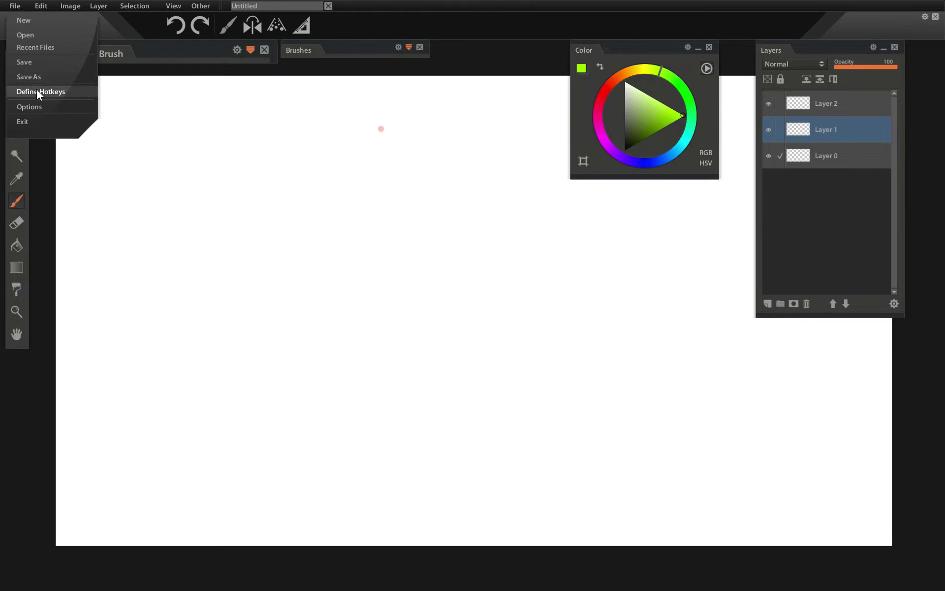
{"action": "left_click", "coordinate": [37, 90]}
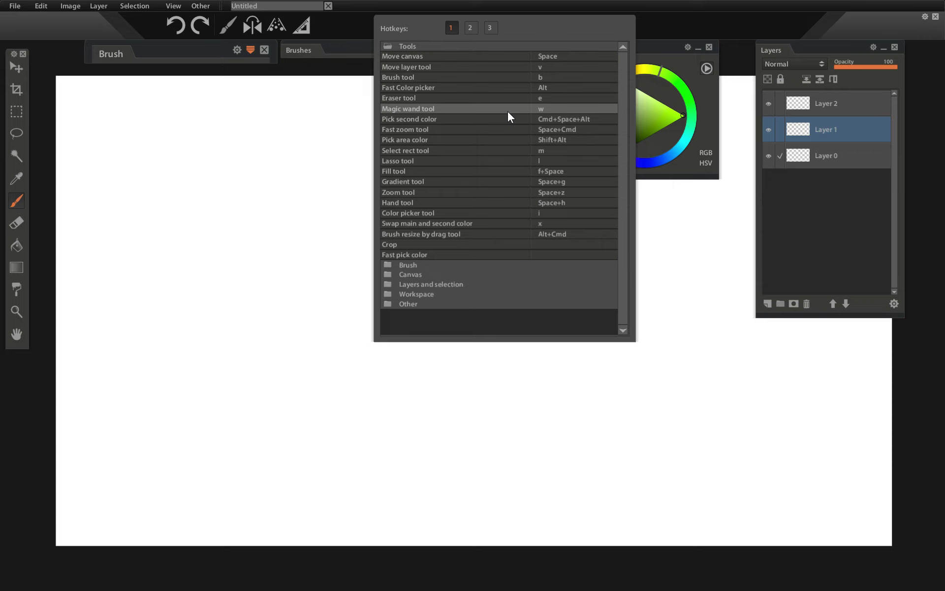
{"action": "left_click", "coordinate": [461, 284]}
{"action": "scroll", "coordinate": [456, 252], "scroll_direction": "down", "scroll_amount": 8}
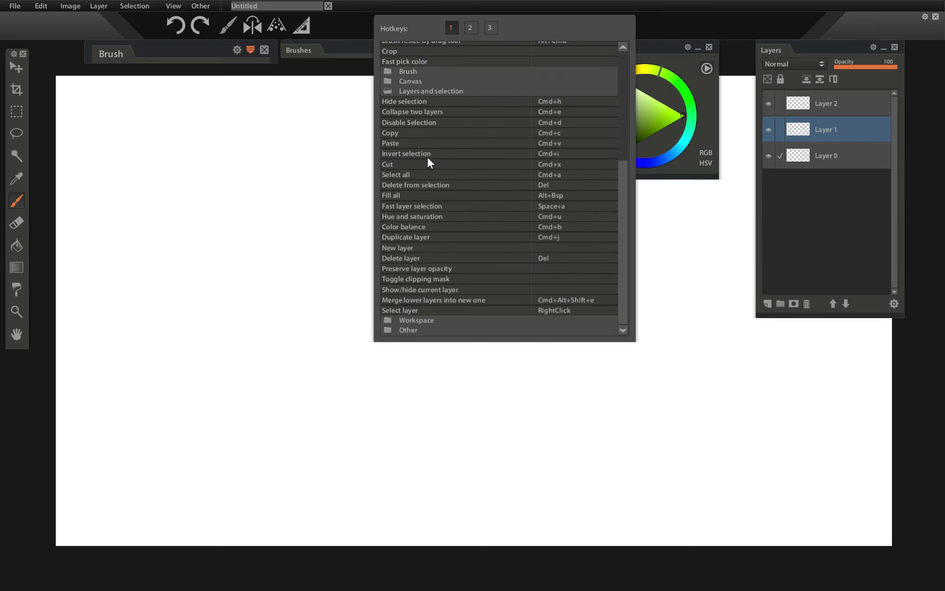
{"action": "left_click", "coordinate": [431, 92]}
{"action": "left_click", "coordinate": [428, 304]}
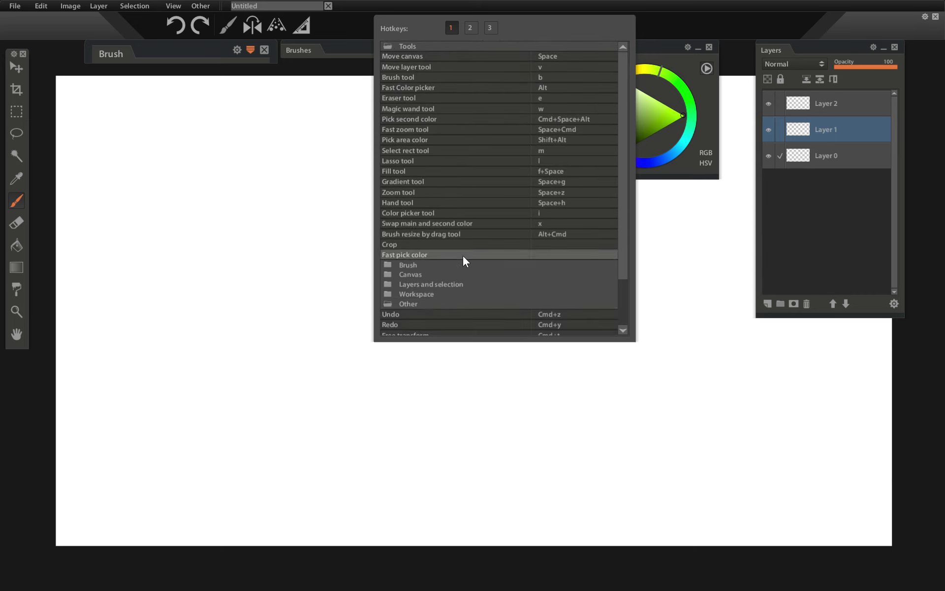
{"action": "scroll", "coordinate": [463, 253], "scroll_direction": "down", "scroll_amount": 3}
{"action": "left_click", "coordinate": [548, 281]}
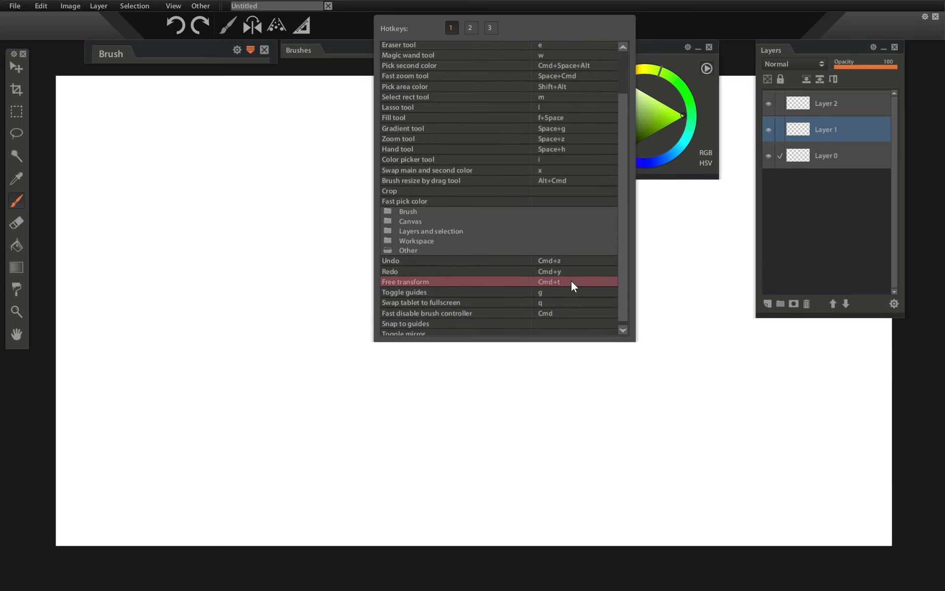
{"action": "key", "text": "t"}
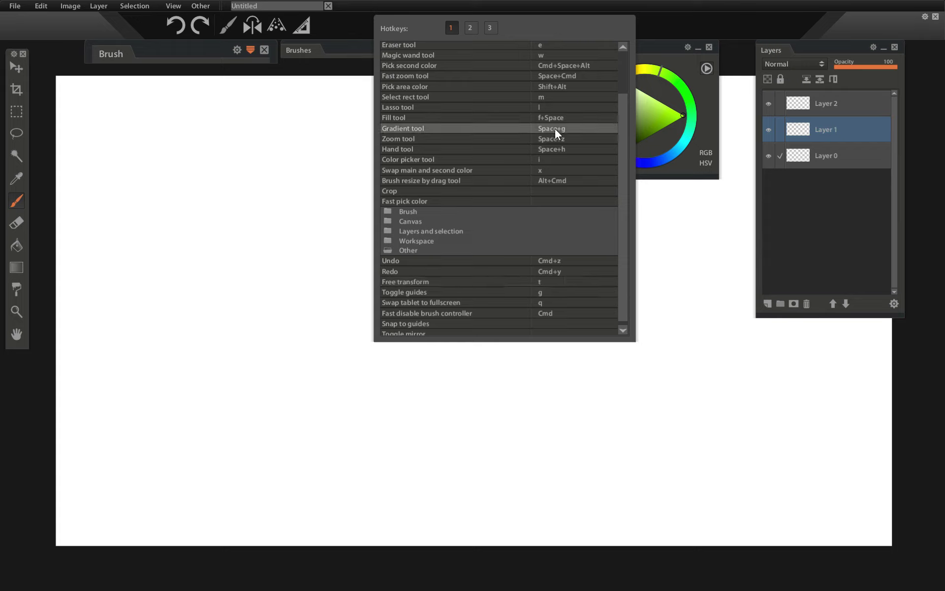
Step: Dismiss the hotkey definitions popup by clicking on the white canvas
{"action": "left_click", "coordinate": [381, 128]}
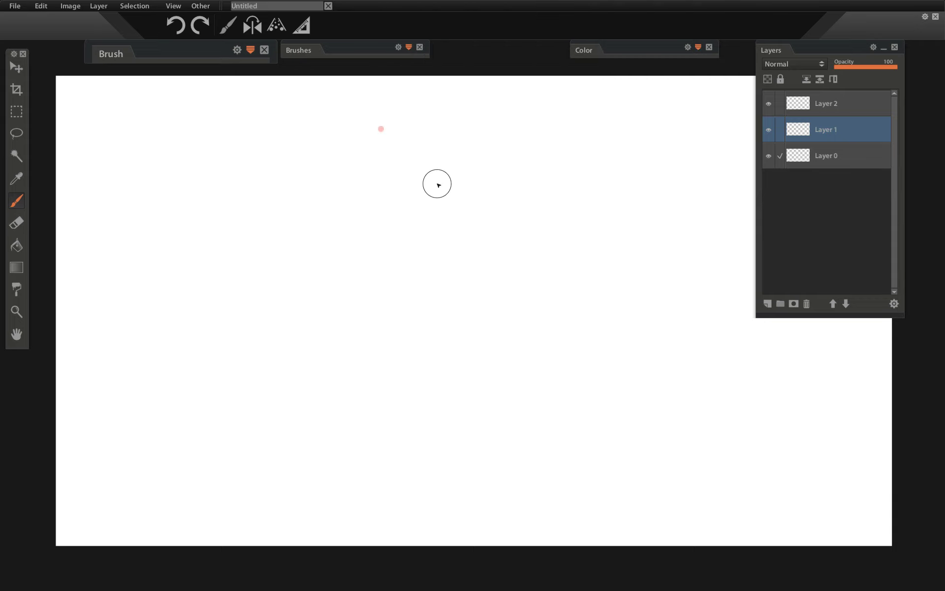